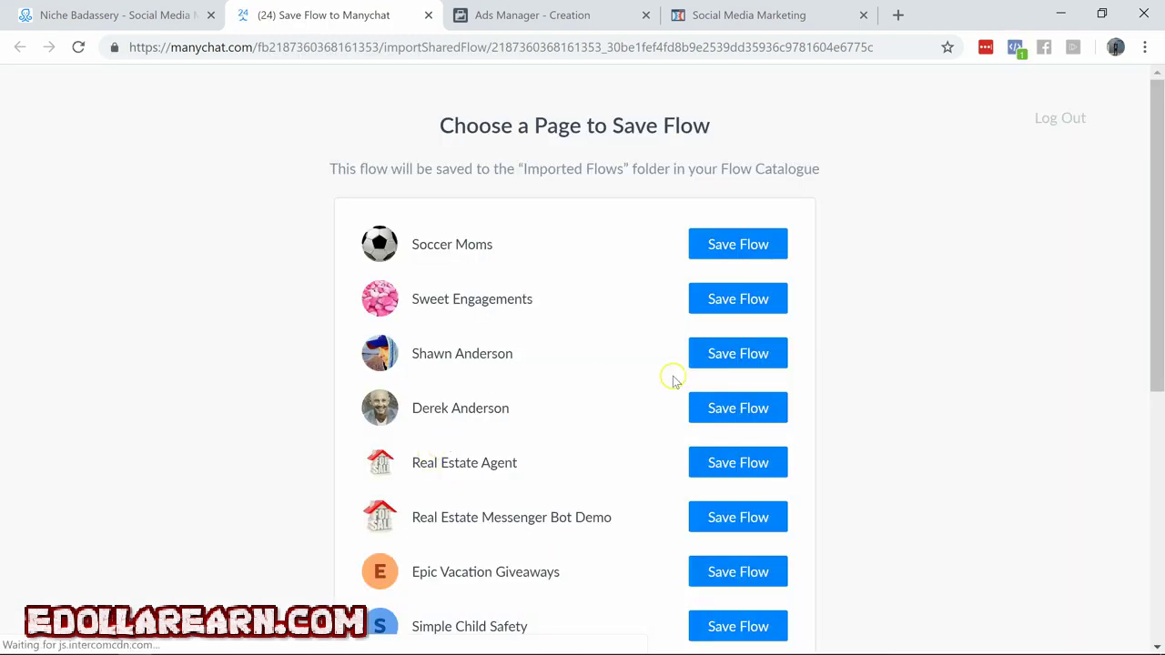
Save the shared Social Media Marketing flow to a ManyChat page and open it
{"action": "left_click", "coordinate": [735, 358]}
{"action": "left_click", "coordinate": [571, 416]}
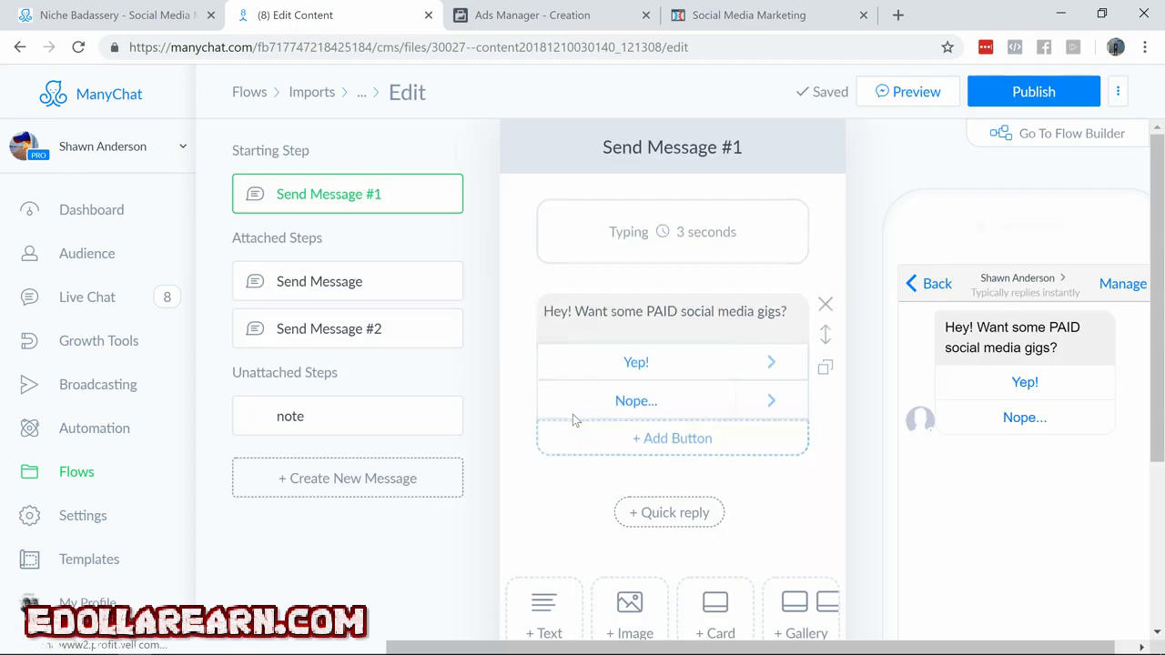
Show the flow in Flow Builder as a diagram and shift it slightly left
{"action": "left_click", "coordinate": [1043, 135]}
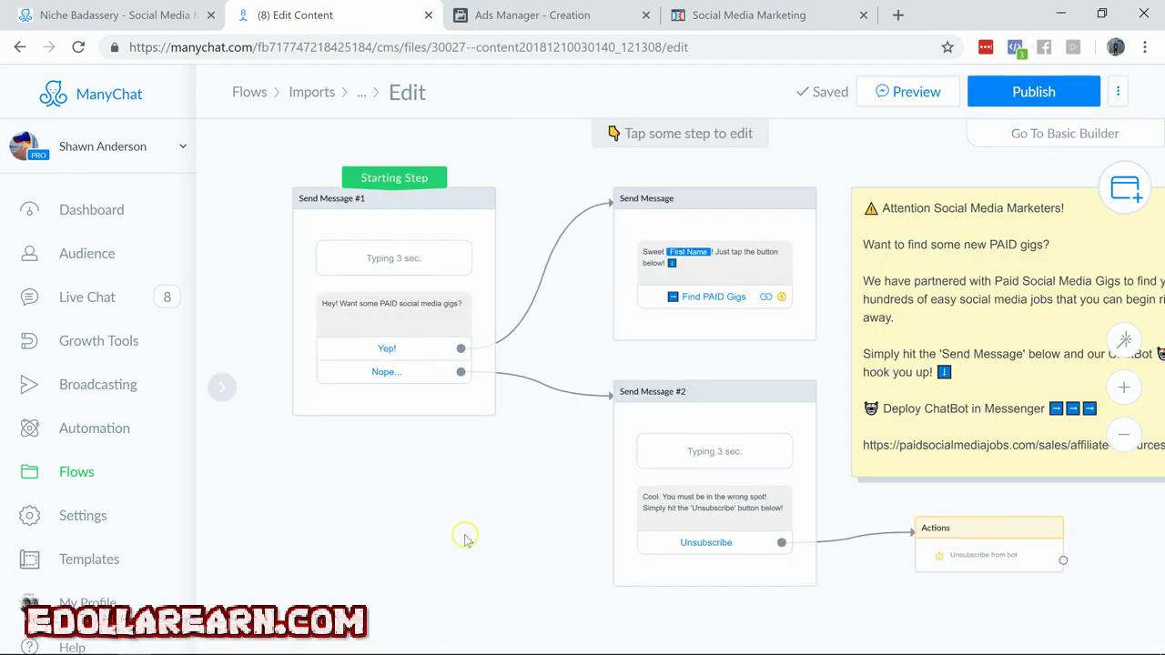
{"action": "left_click_drag", "start_coordinate": [463, 538], "coordinate": [407, 530]}
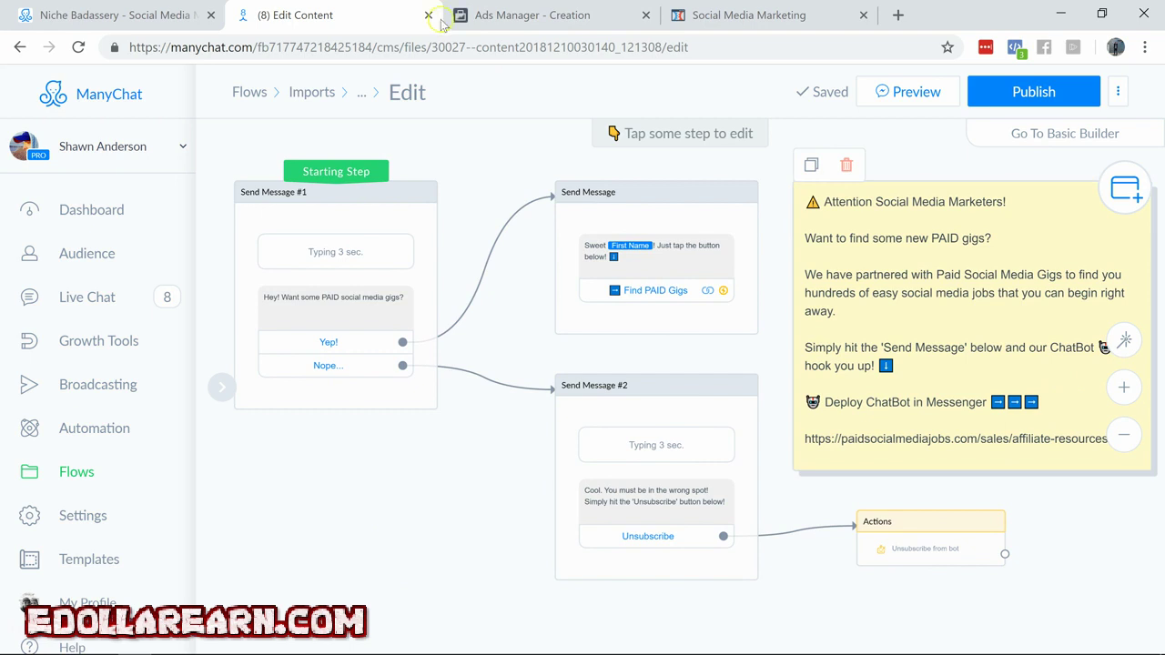
Choose the Messages objective for a new campaign and begin naming it Social Media Marketing
{"action": "left_click", "coordinate": [500, 16]}
{"action": "scroll", "coordinate": [634, 582], "scroll_direction": "down", "scroll_amount": 1}
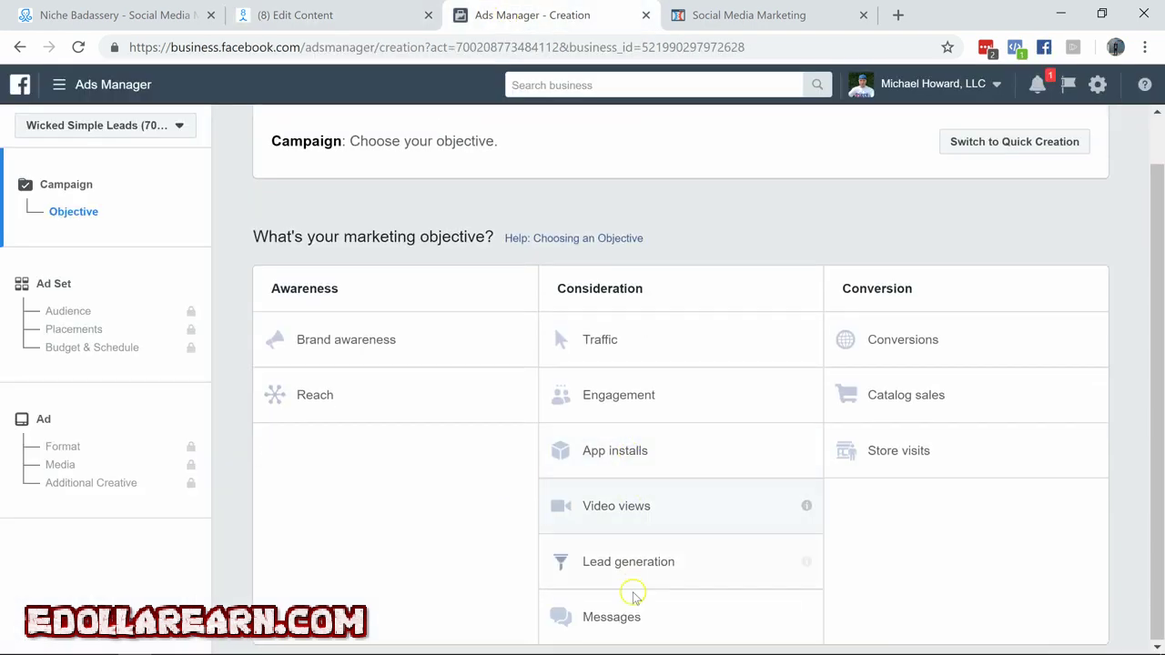
{"action": "left_click", "coordinate": [619, 622]}
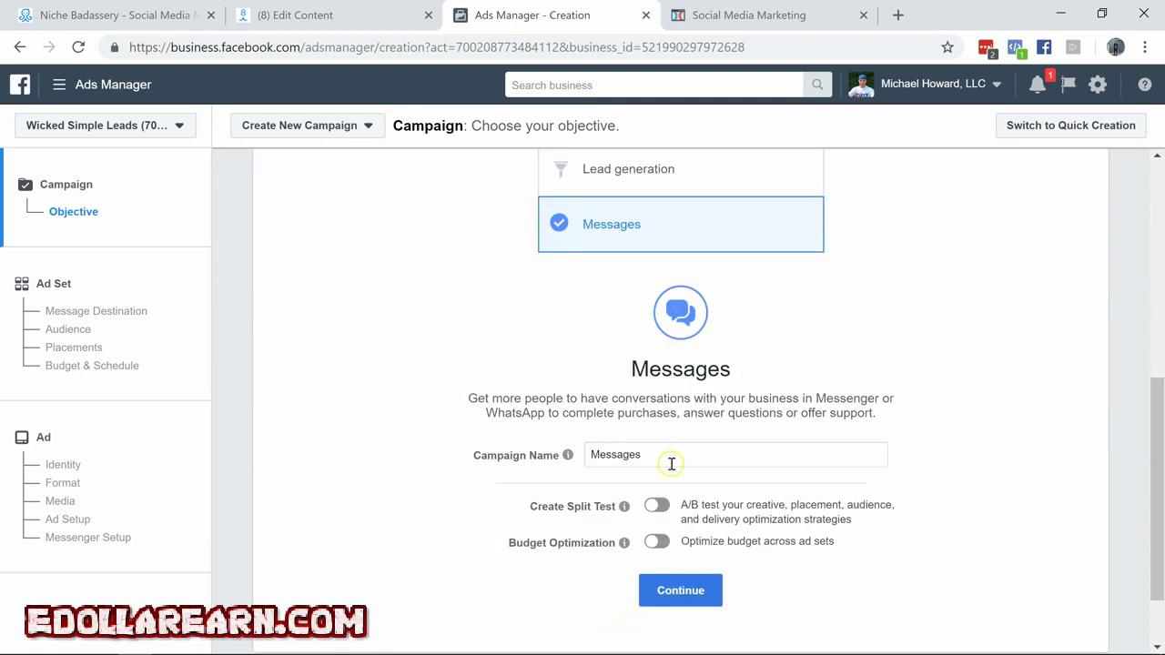
{"action": "left_click", "coordinate": [629, 461]}
{"action": "mouse_move", "coordinate": [568, 465]}
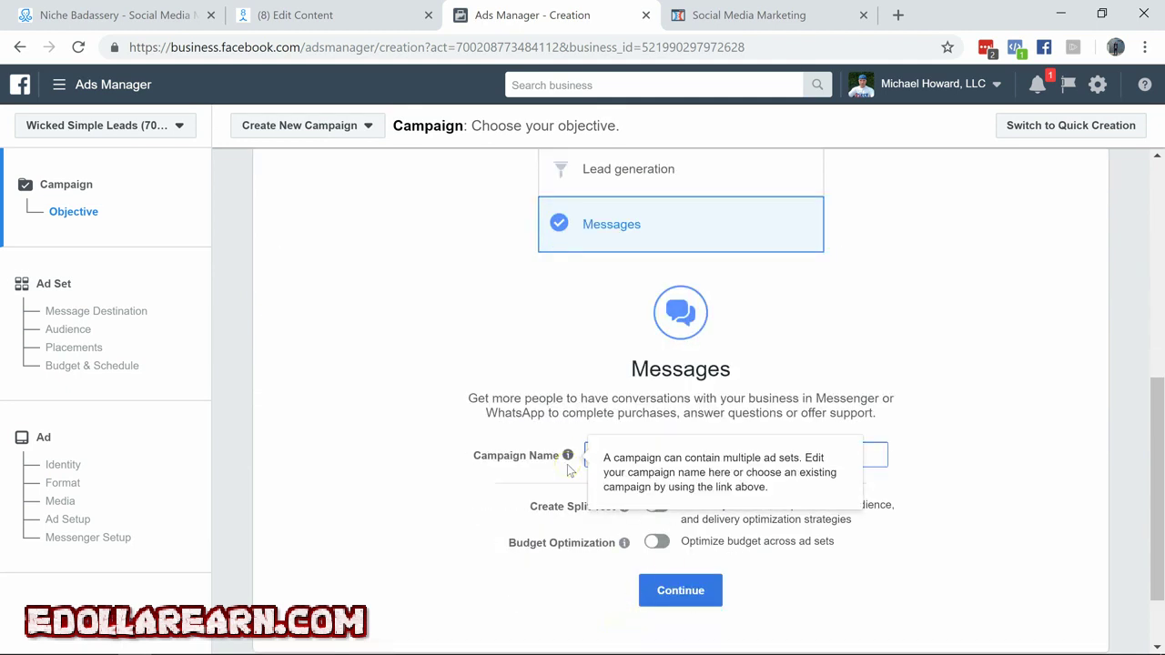
{"action": "type", "text": "Social Media Marketing"}
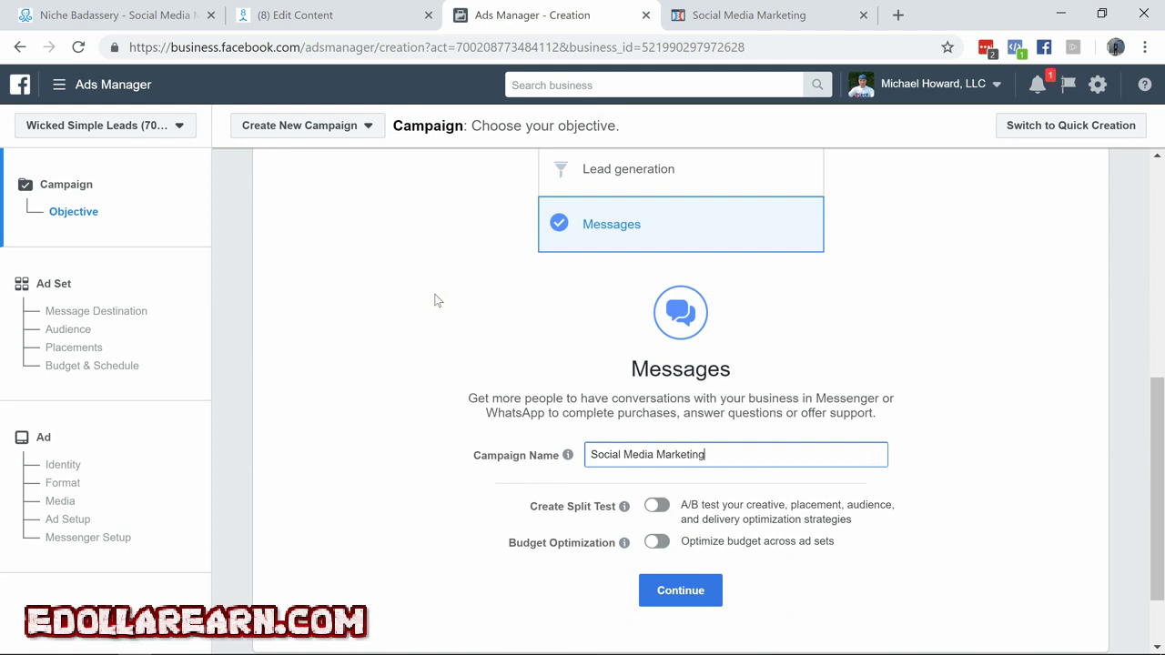
Confirm the Social Media Marketing campaign and proceed to the ad set setup
{"action": "left_click", "coordinate": [671, 591]}
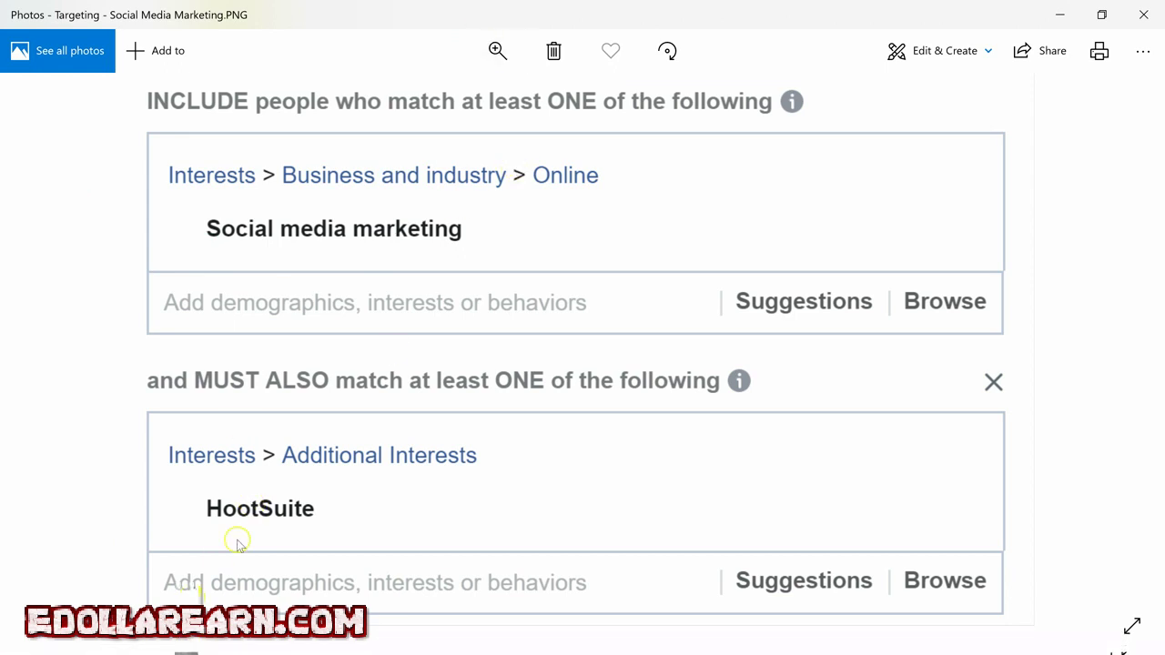
Limit the location targeting to people who live in the United States
{"action": "left_click", "coordinate": [166, 647]}
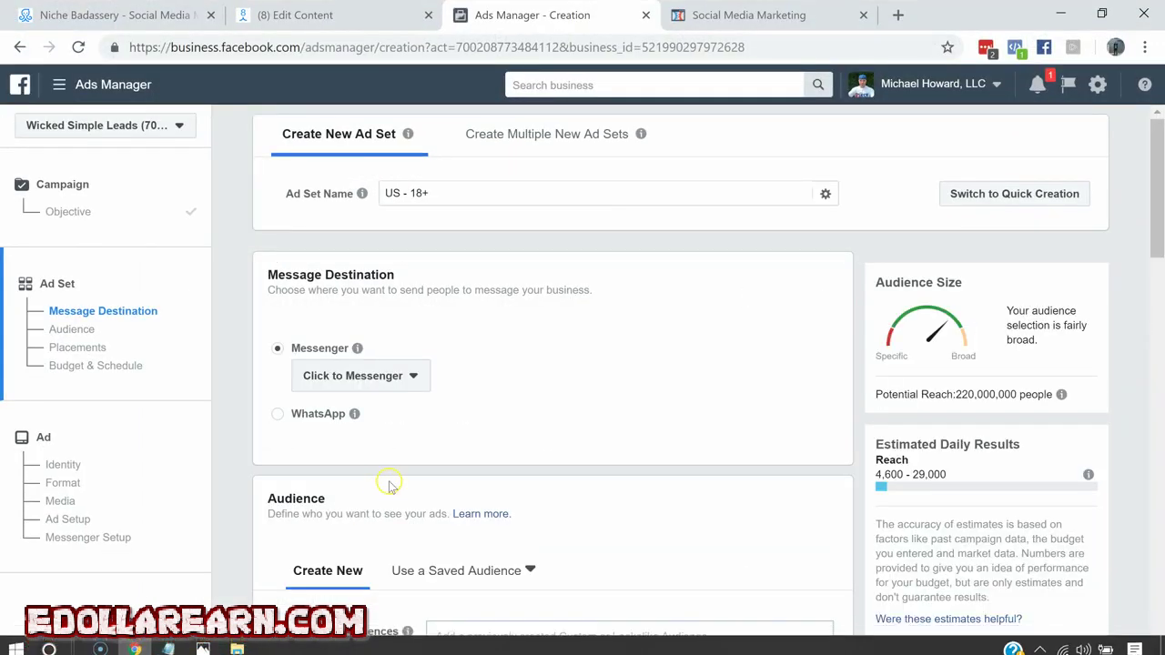
{"action": "scroll", "coordinate": [477, 382], "scroll_direction": "down", "scroll_amount": 1}
{"action": "scroll", "coordinate": [477, 383], "scroll_direction": "down", "scroll_amount": 5}
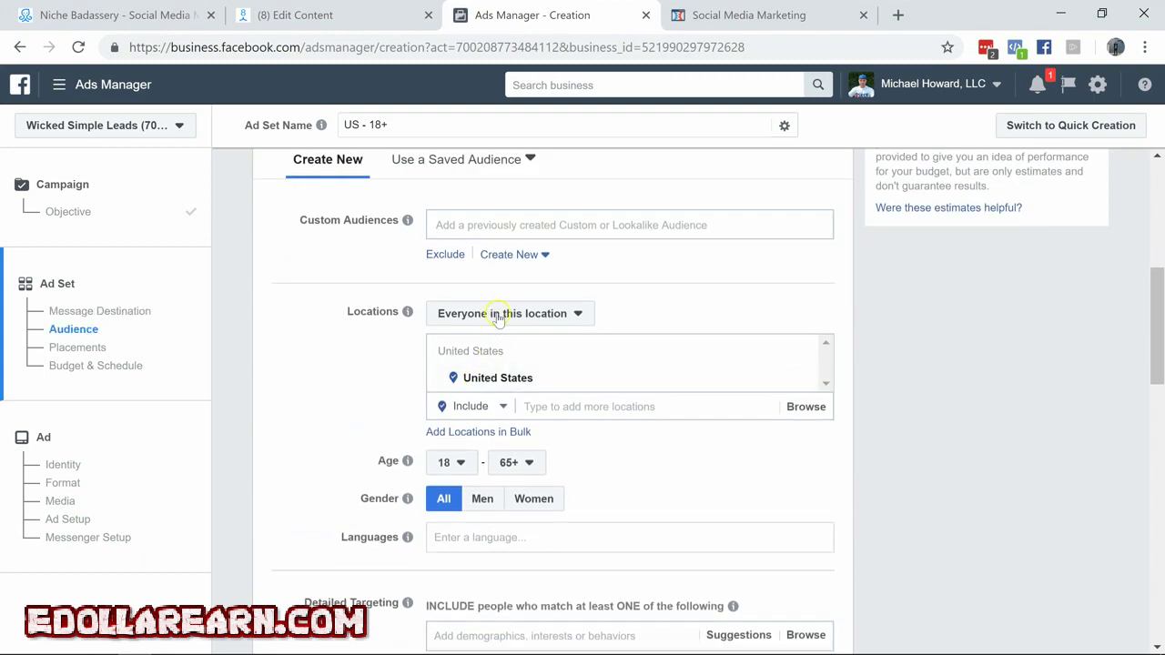
{"action": "left_click", "coordinate": [499, 313]}
{"action": "left_click", "coordinate": [502, 364]}
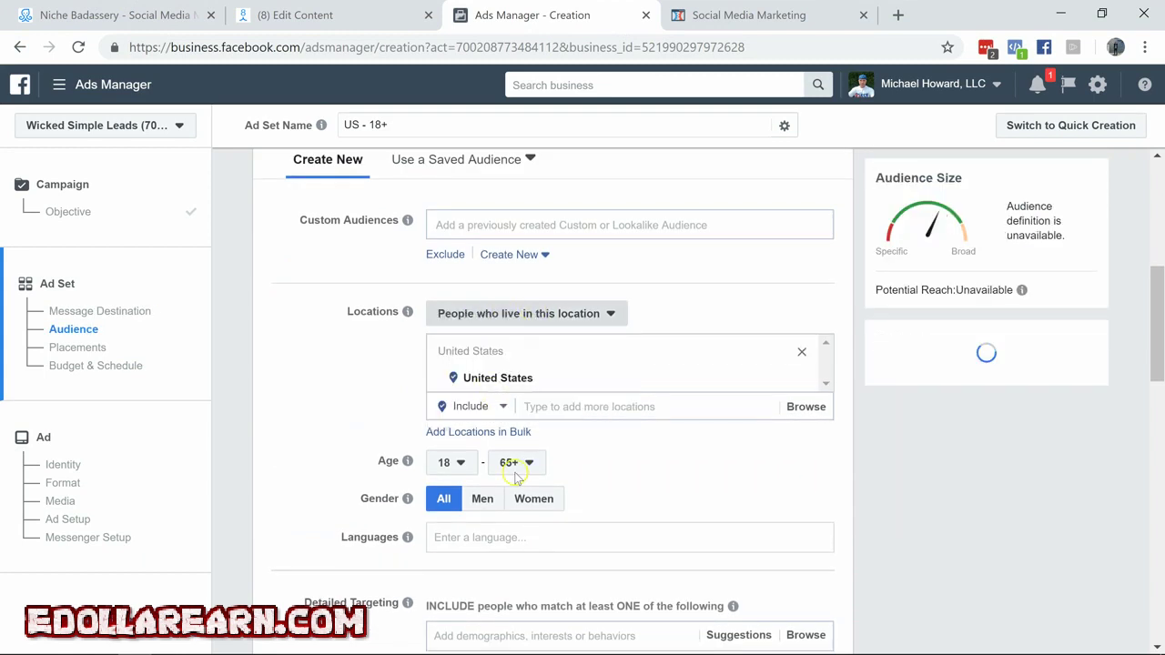
{"action": "scroll", "coordinate": [542, 466], "scroll_direction": "down", "scroll_amount": 3}
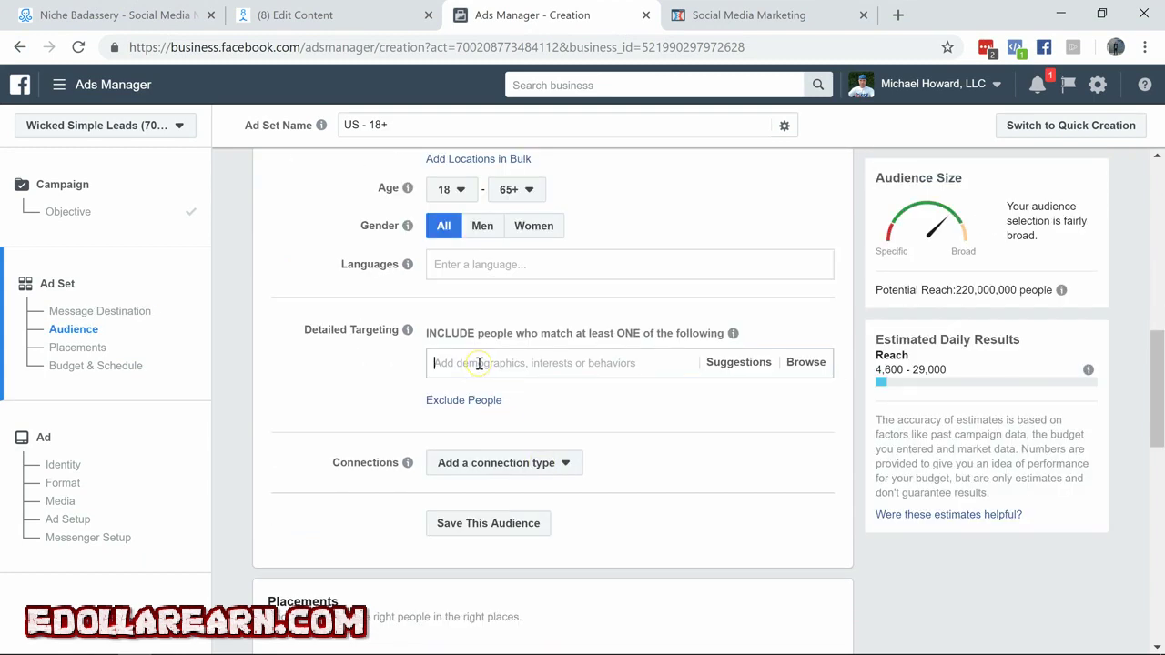
Target the Social media marketing interest, narrowed to people who also like HootSuite
{"action": "type", "text": "social media marketing"}
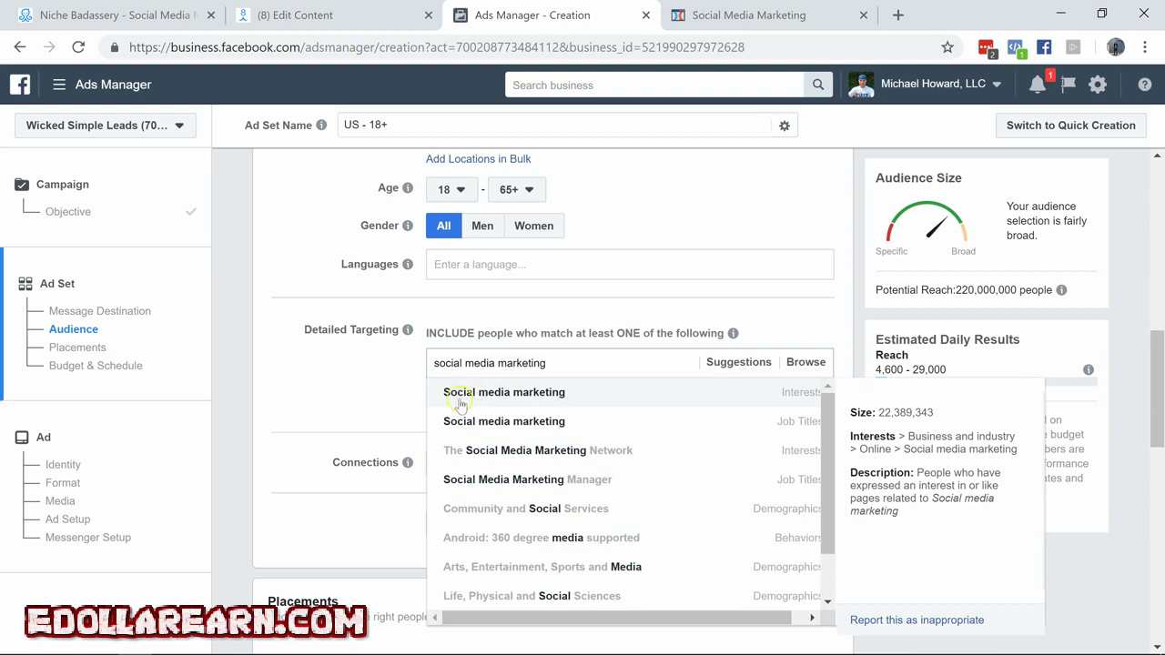
{"action": "left_click", "coordinate": [460, 401]}
{"action": "scroll", "coordinate": [340, 421], "scroll_direction": "down", "scroll_amount": 1}
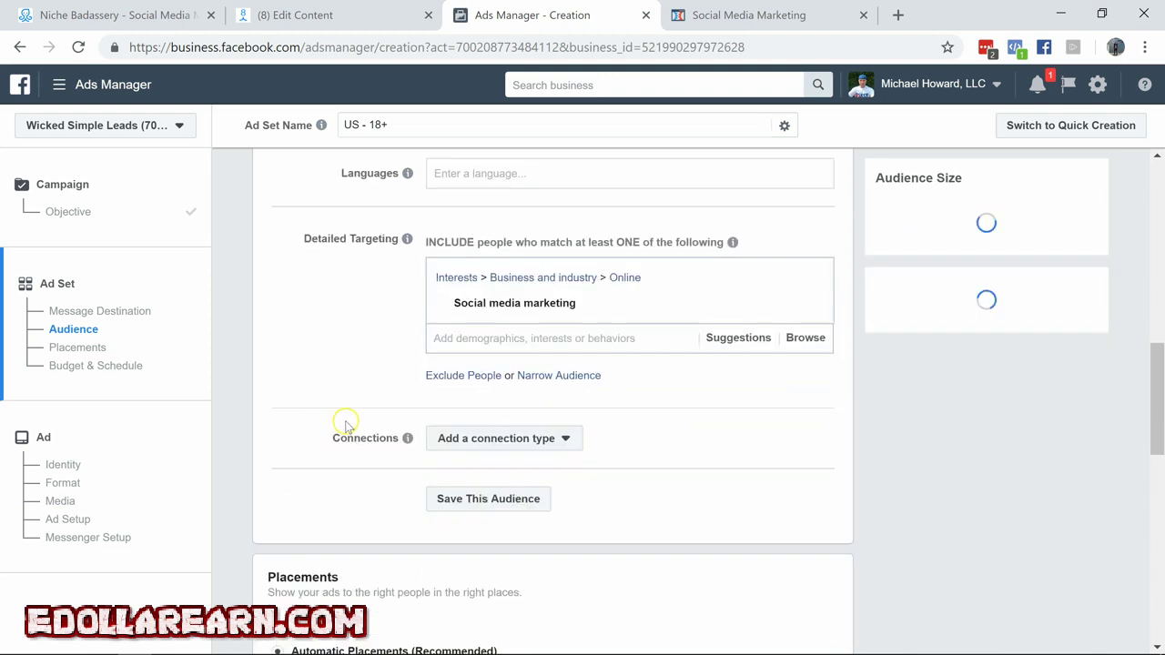
{"action": "left_click", "coordinate": [564, 382]}
{"action": "type", "text": "hootsuite"}
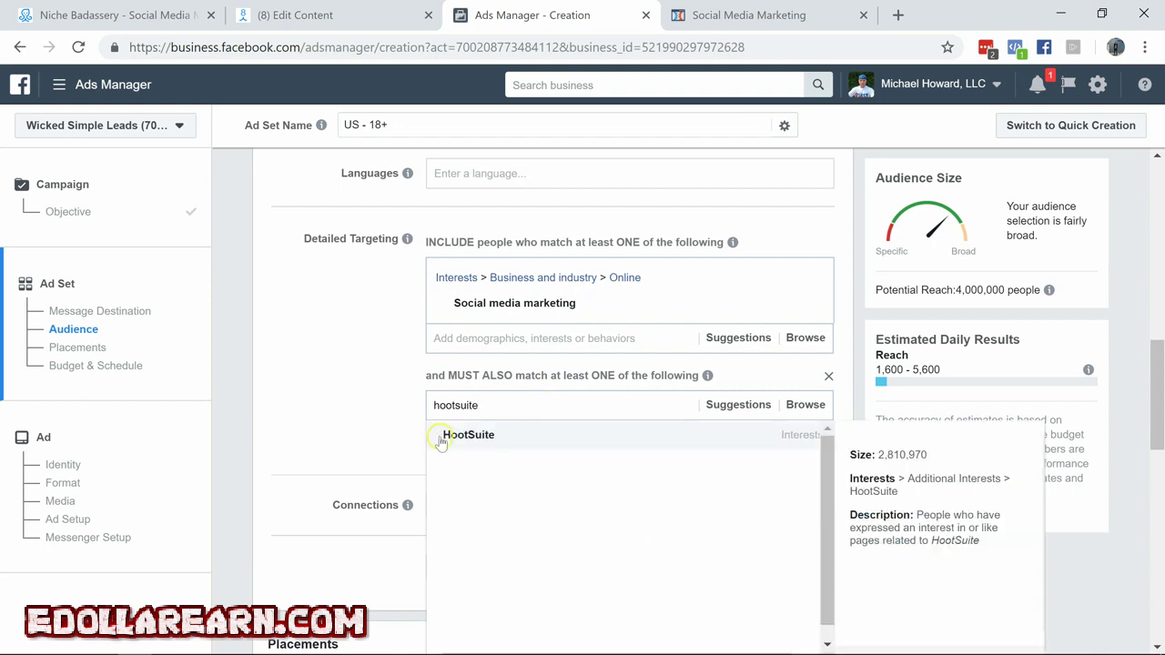
{"action": "left_click", "coordinate": [446, 434]}
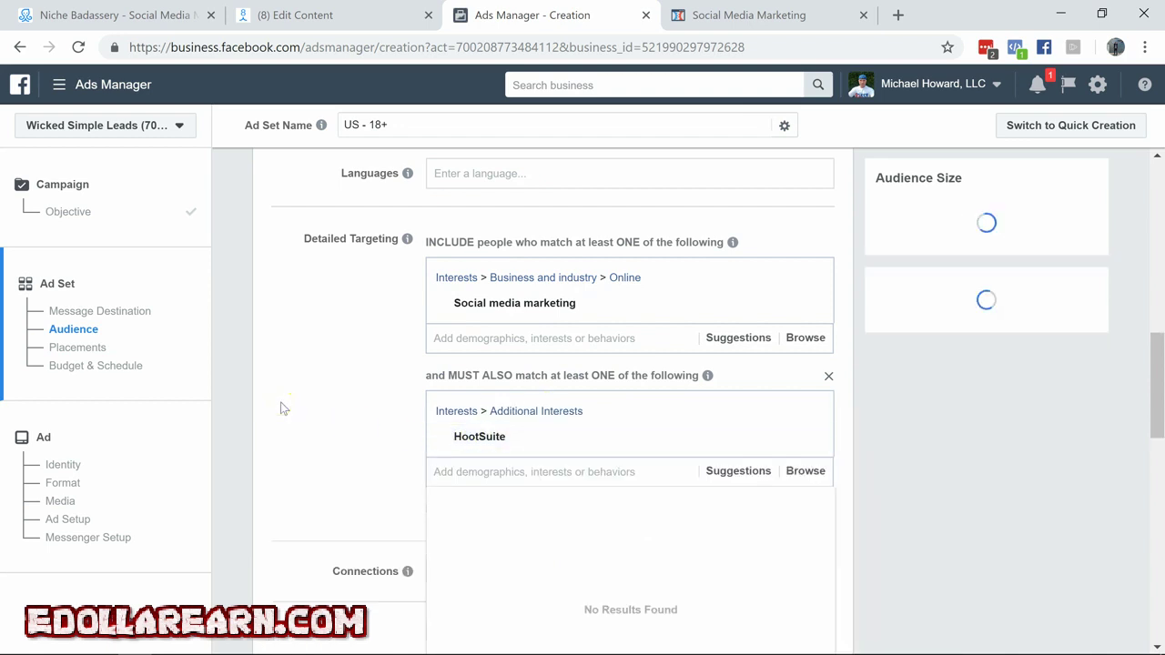
{"action": "left_click", "coordinate": [283, 401]}
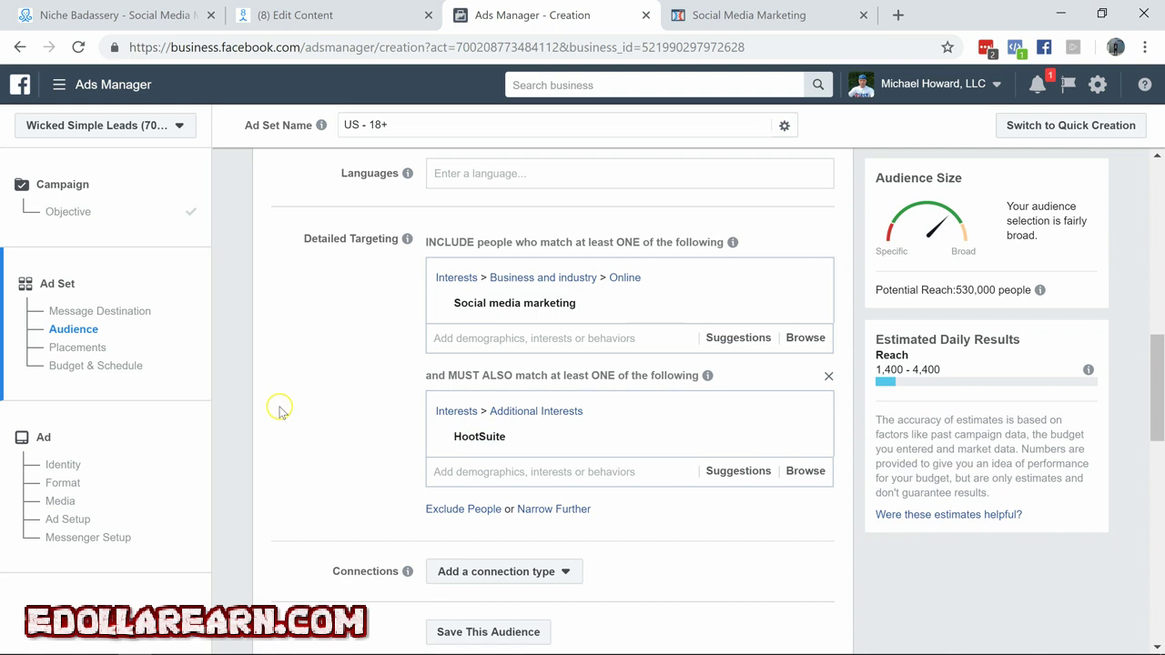
{"action": "scroll", "coordinate": [416, 458], "scroll_direction": "down", "scroll_amount": 4}
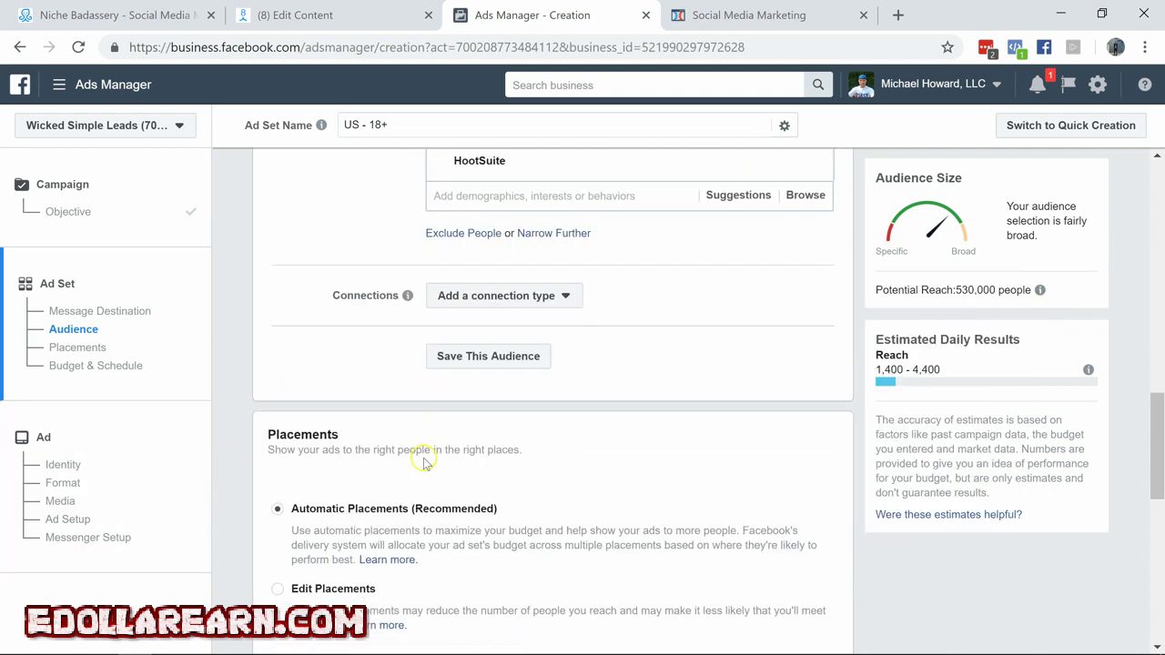
Switch to manual Edit Placements and restrict device types to Mobile
{"action": "left_click", "coordinate": [279, 501]}
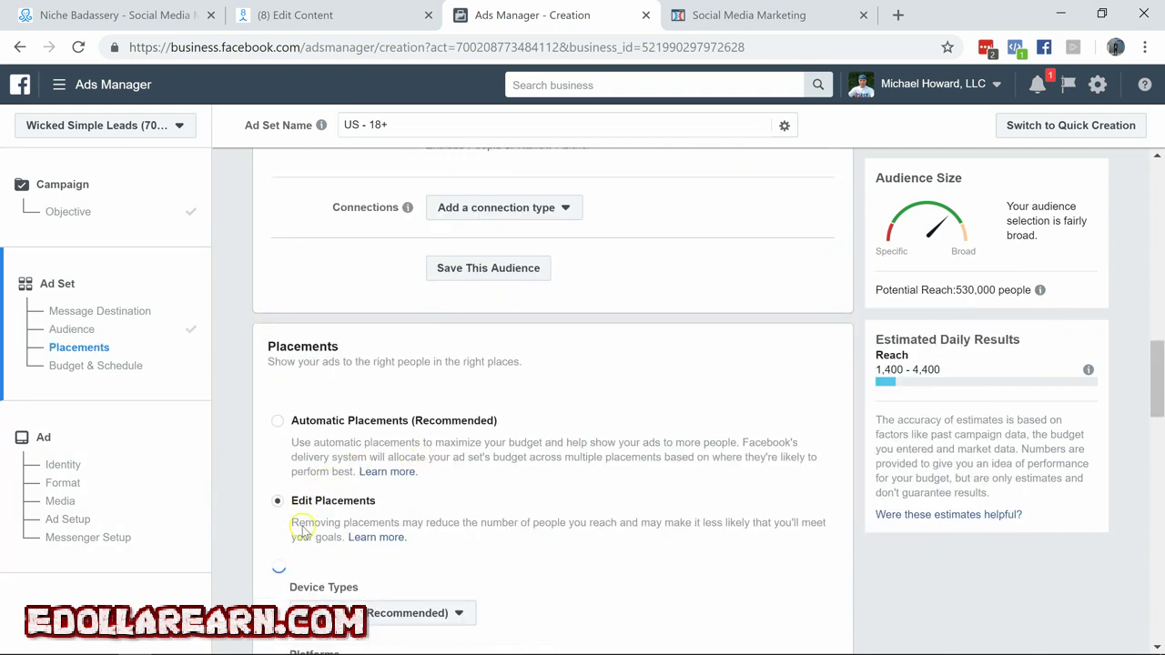
{"action": "scroll", "coordinate": [297, 523], "scroll_direction": "down", "scroll_amount": 2}
{"action": "left_click", "coordinate": [370, 416]}
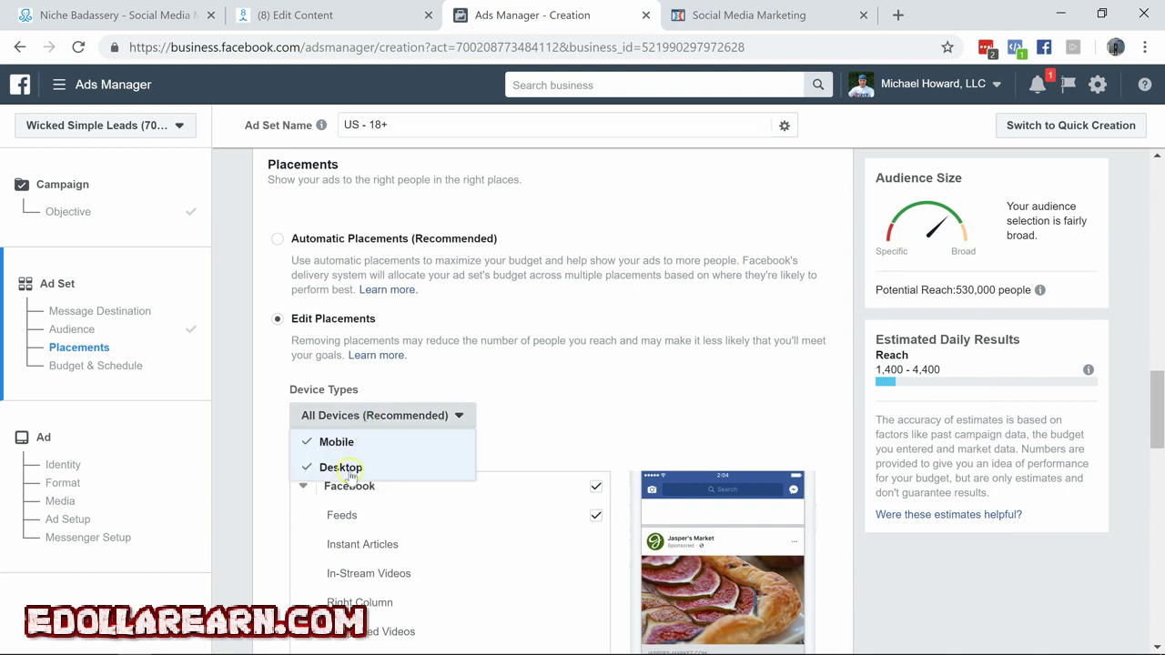
{"action": "left_click", "coordinate": [340, 467]}
{"action": "scroll", "coordinate": [631, 549], "scroll_direction": "down", "scroll_amount": 2}
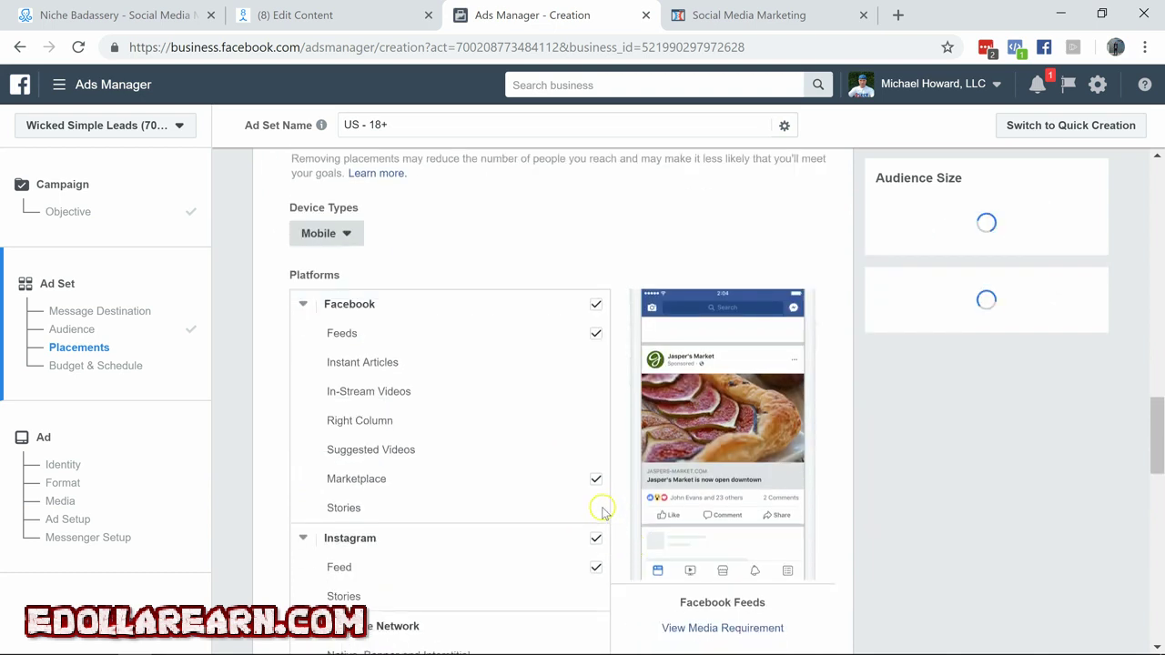
Exclude Marketplace, Instagram and Messenger Inbox placements, keeping the $20.00 daily budget
{"action": "left_click", "coordinate": [596, 480]}
{"action": "left_click", "coordinate": [595, 538]}
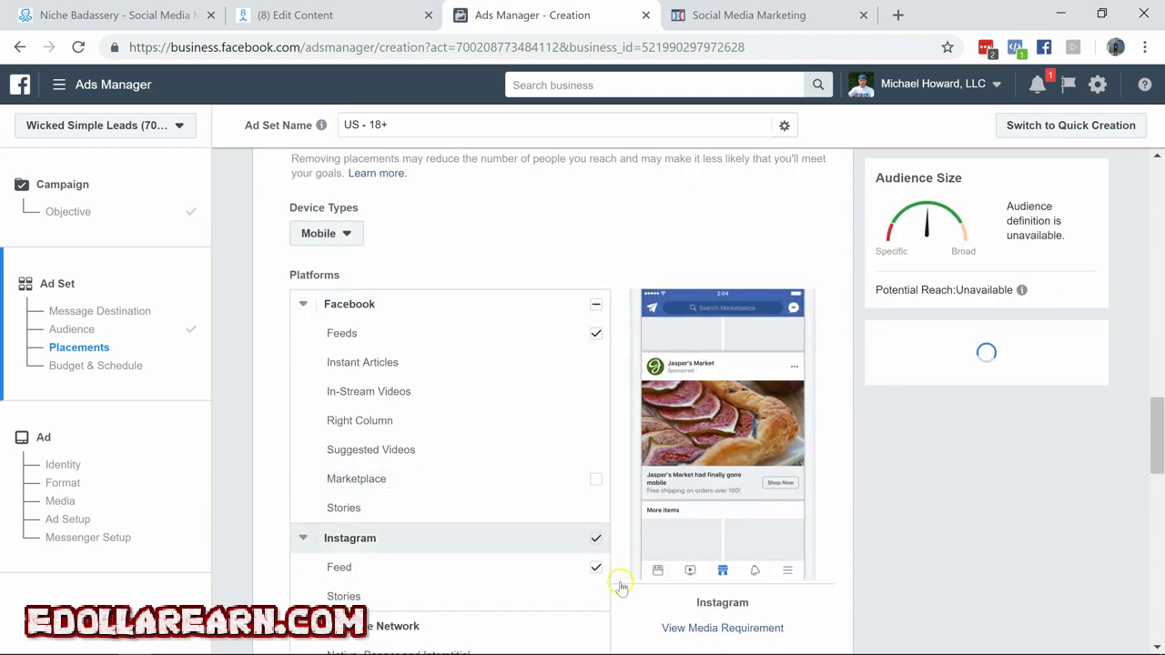
{"action": "scroll", "coordinate": [621, 583], "scroll_direction": "down", "scroll_amount": 2}
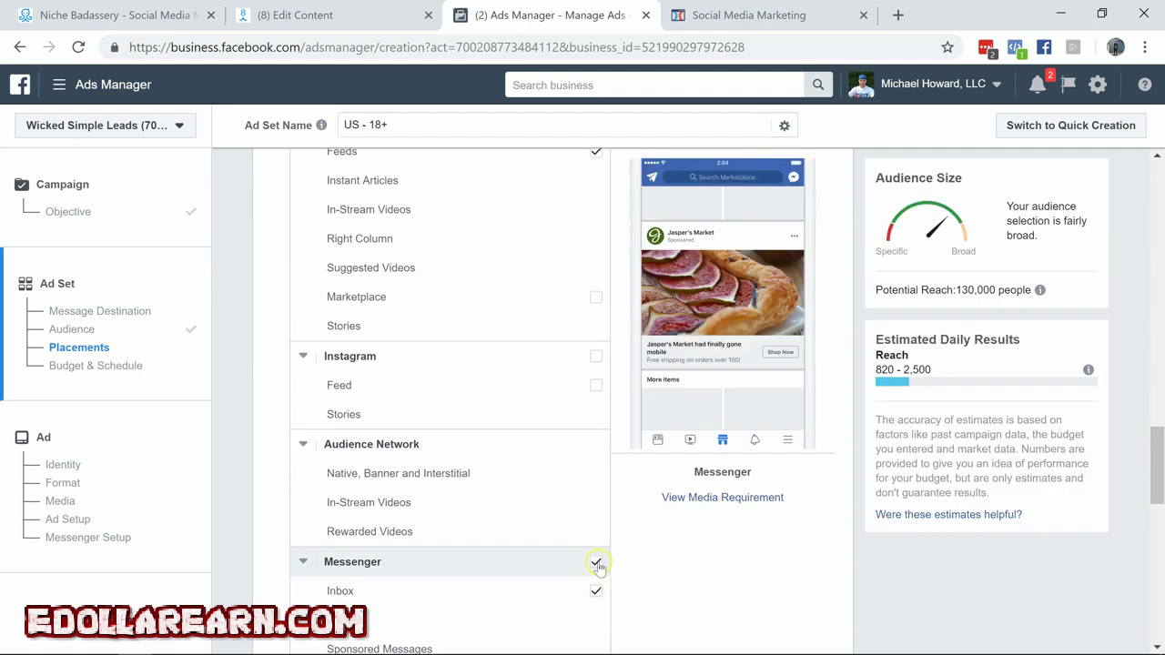
{"action": "left_click", "coordinate": [596, 566]}
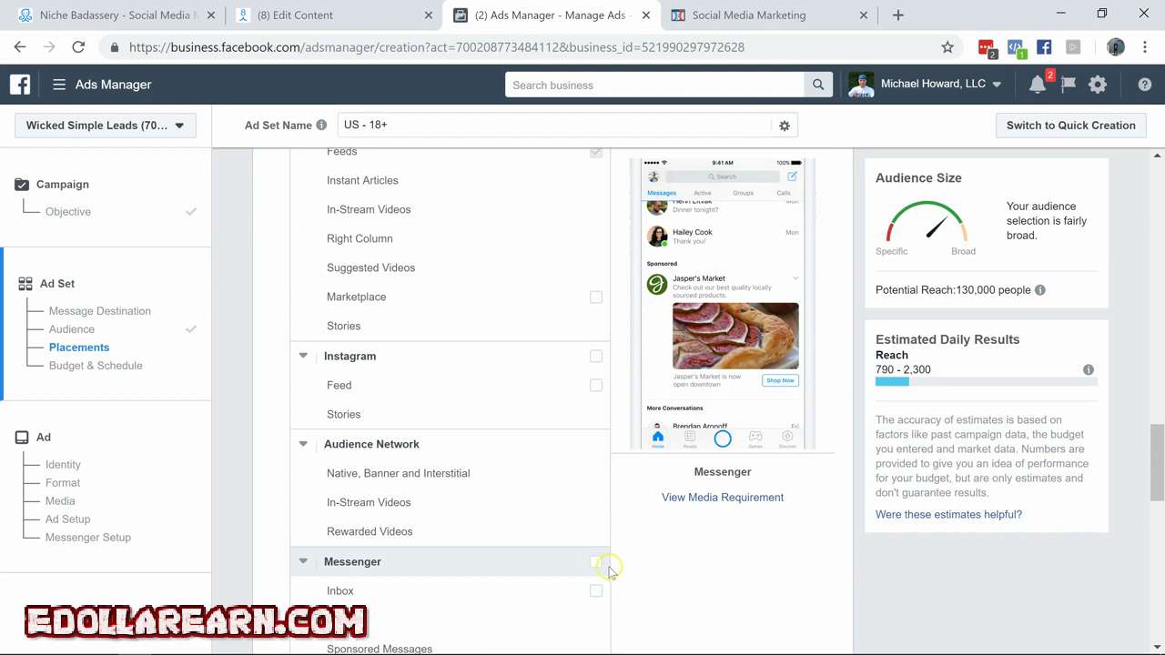
{"action": "scroll", "coordinate": [528, 583], "scroll_direction": "down", "scroll_amount": 2}
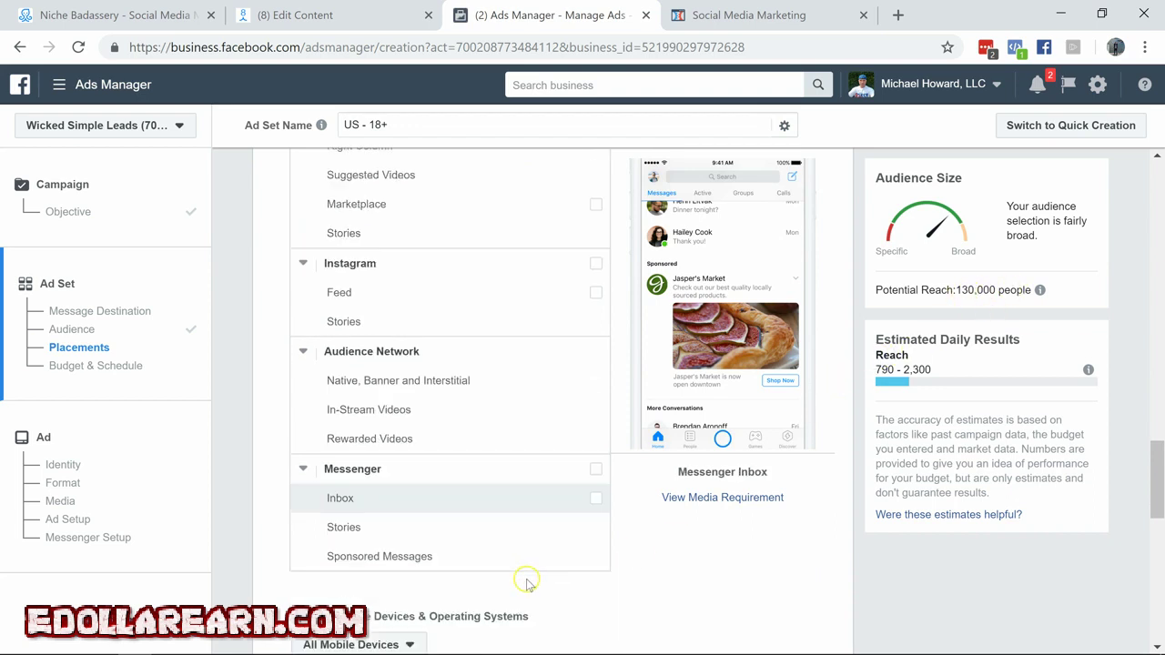
{"action": "scroll", "coordinate": [532, 582], "scroll_direction": "up", "scroll_amount": 1}
{"action": "scroll", "coordinate": [532, 583], "scroll_direction": "down", "scroll_amount": 6}
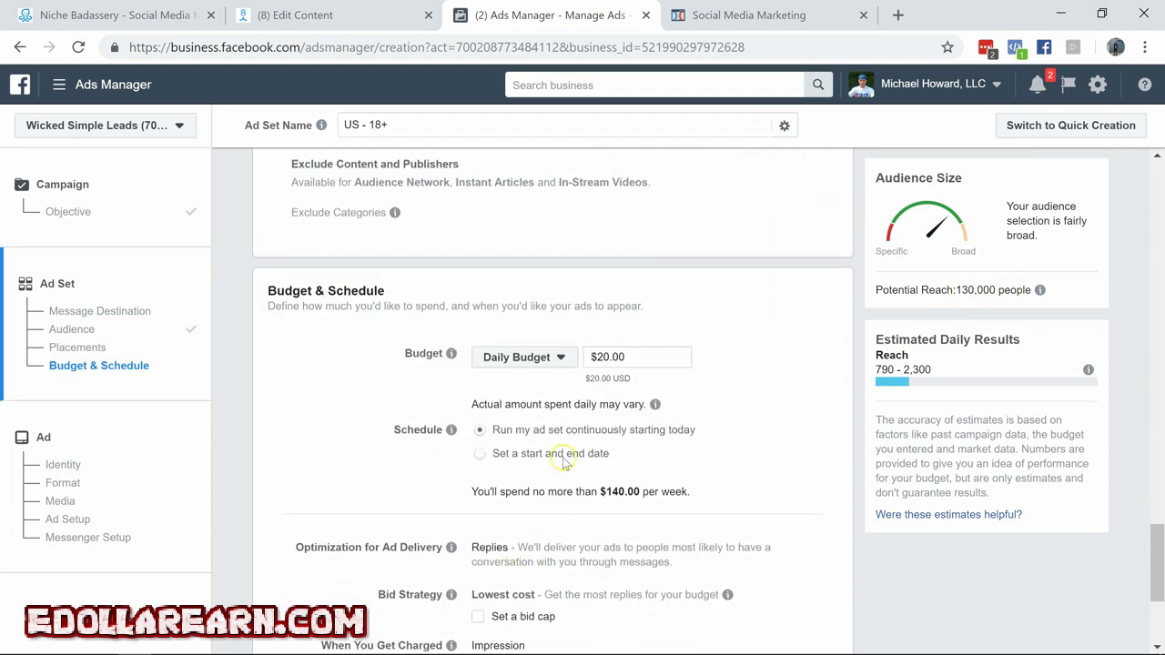
Add HubSpot beside HootSuite in the narrowed interests and continue to the ad
{"action": "scroll", "coordinate": [560, 551], "scroll_direction": "up", "scroll_amount": 10}
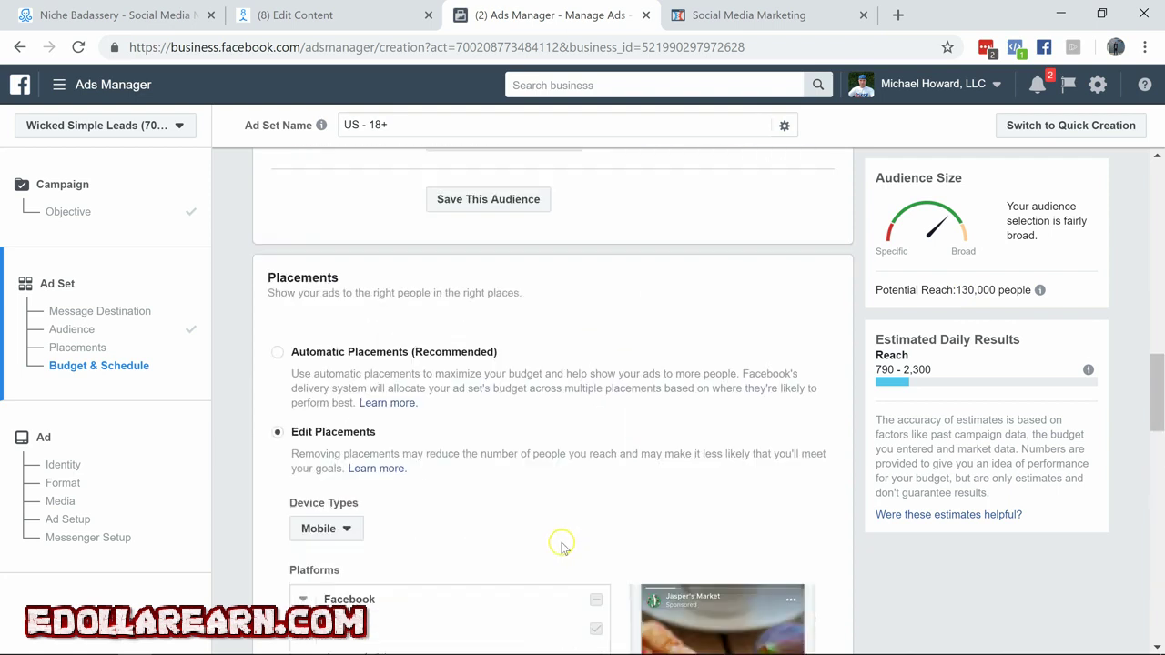
{"action": "scroll", "coordinate": [746, 444], "scroll_direction": "down", "scroll_amount": 2}
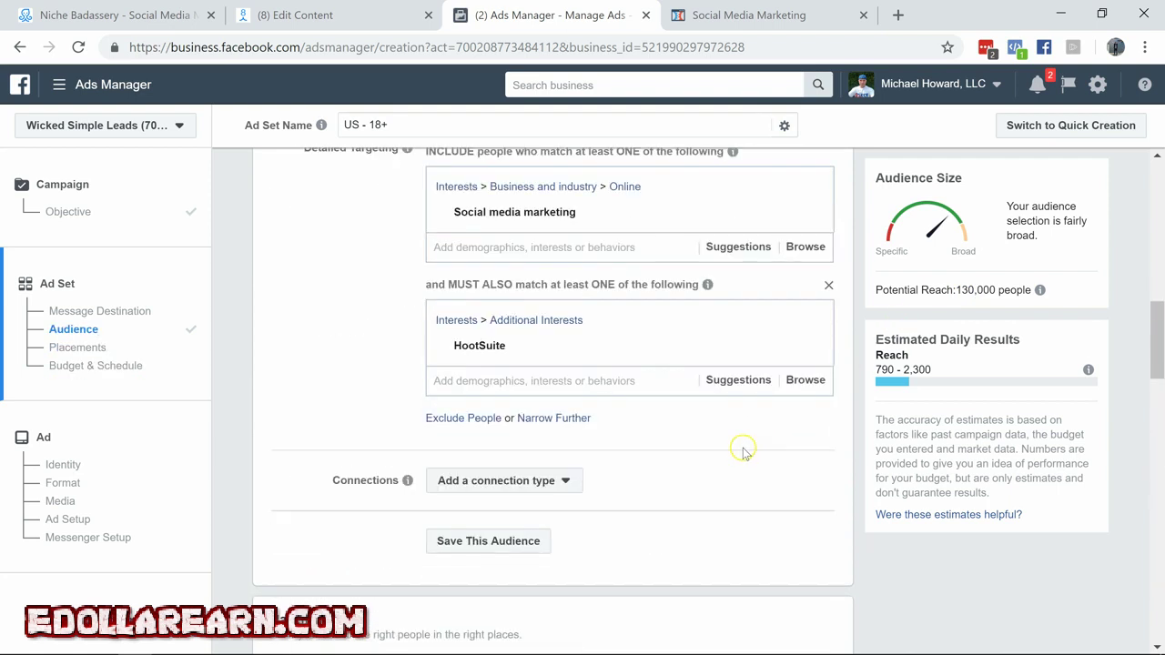
{"action": "left_click", "coordinate": [738, 379]}
{"action": "left_click", "coordinate": [464, 411]}
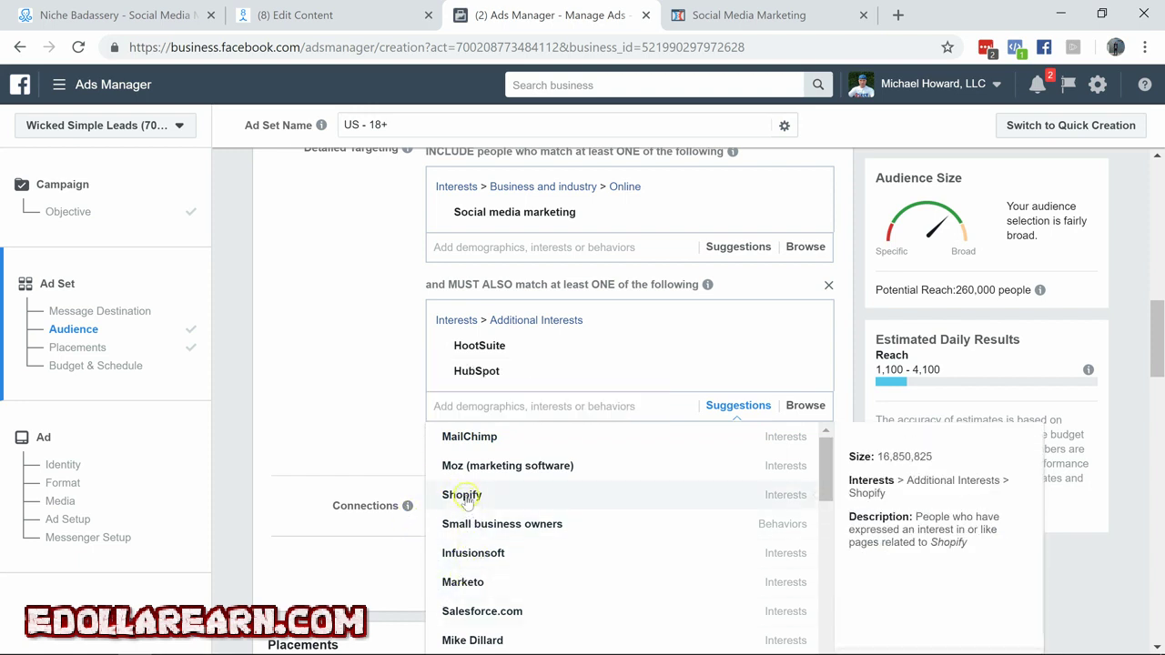
{"action": "left_click", "coordinate": [344, 322]}
{"action": "scroll", "coordinate": [428, 390], "scroll_direction": "down", "scroll_amount": 15}
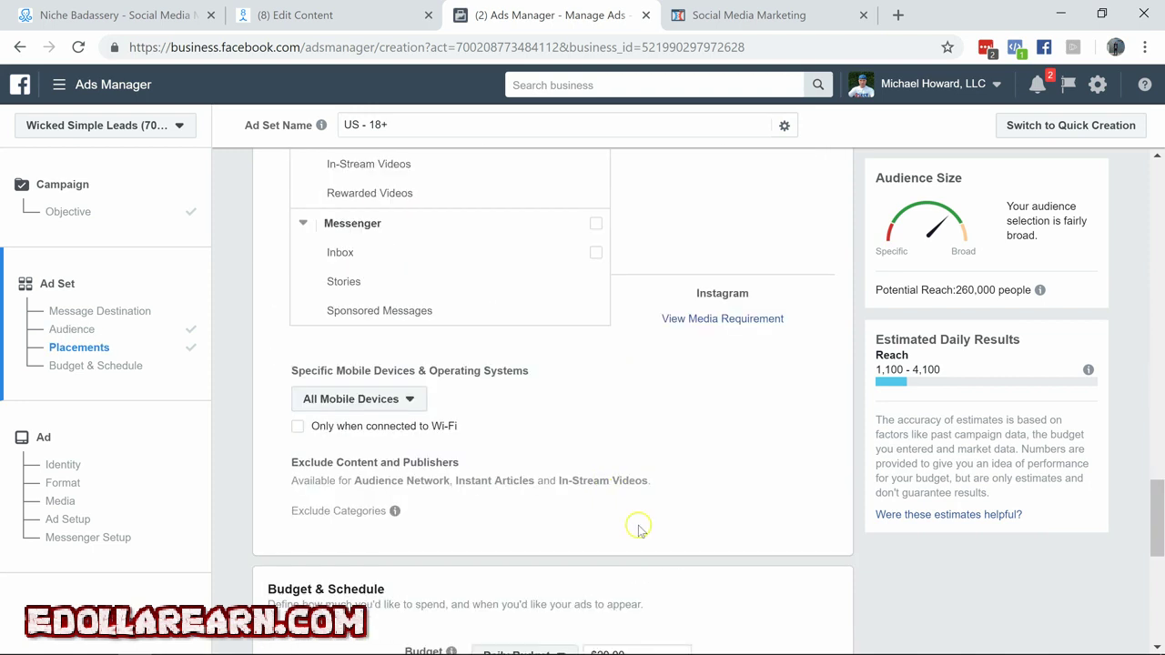
{"action": "scroll", "coordinate": [658, 533], "scroll_direction": "down", "scroll_amount": 6}
{"action": "left_click", "coordinate": [808, 630]}
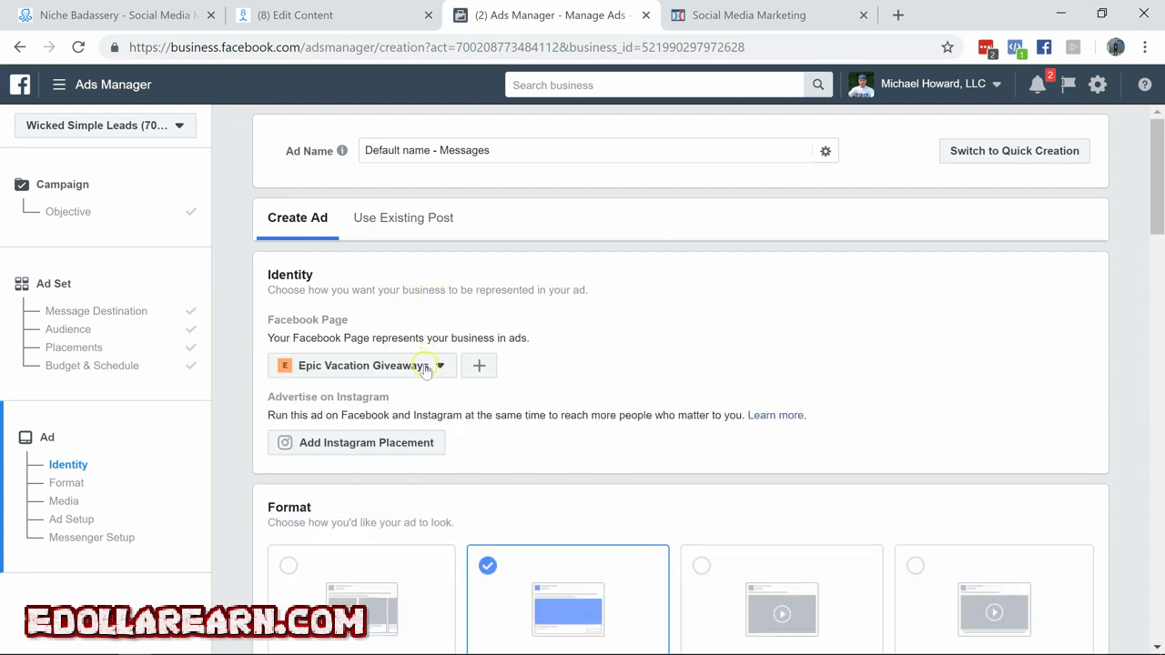
Browse the 15 available Facebook Pages in the Identity page list
{"action": "left_click", "coordinate": [441, 365]}
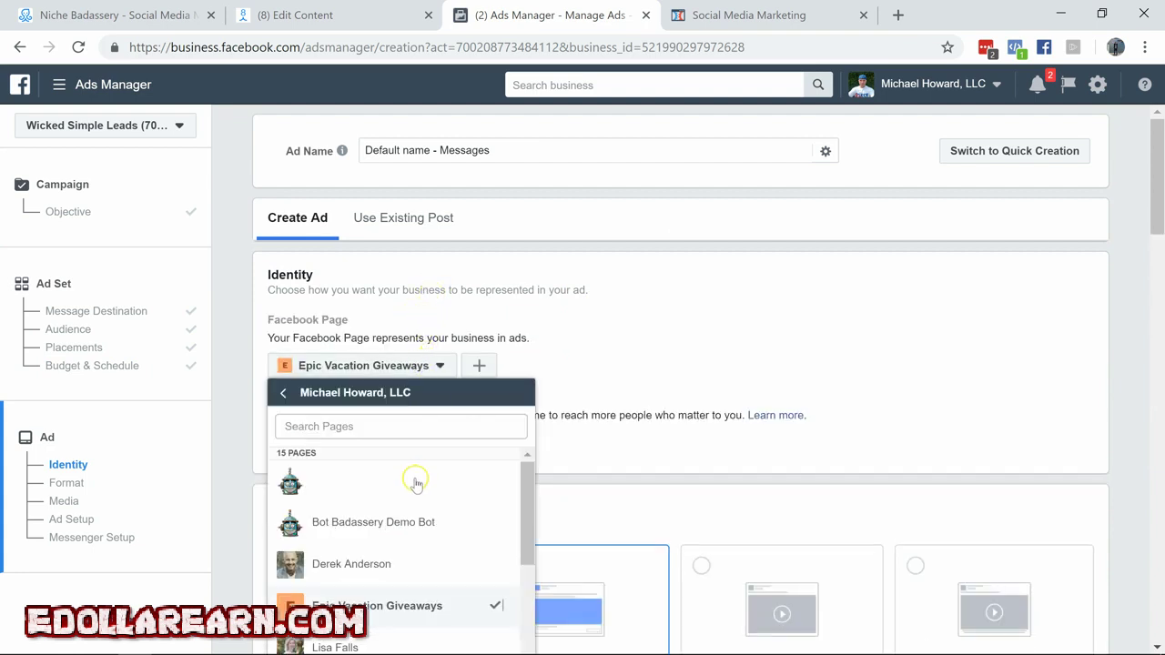
{"action": "scroll", "coordinate": [418, 546], "scroll_direction": "down", "scroll_amount": 10}
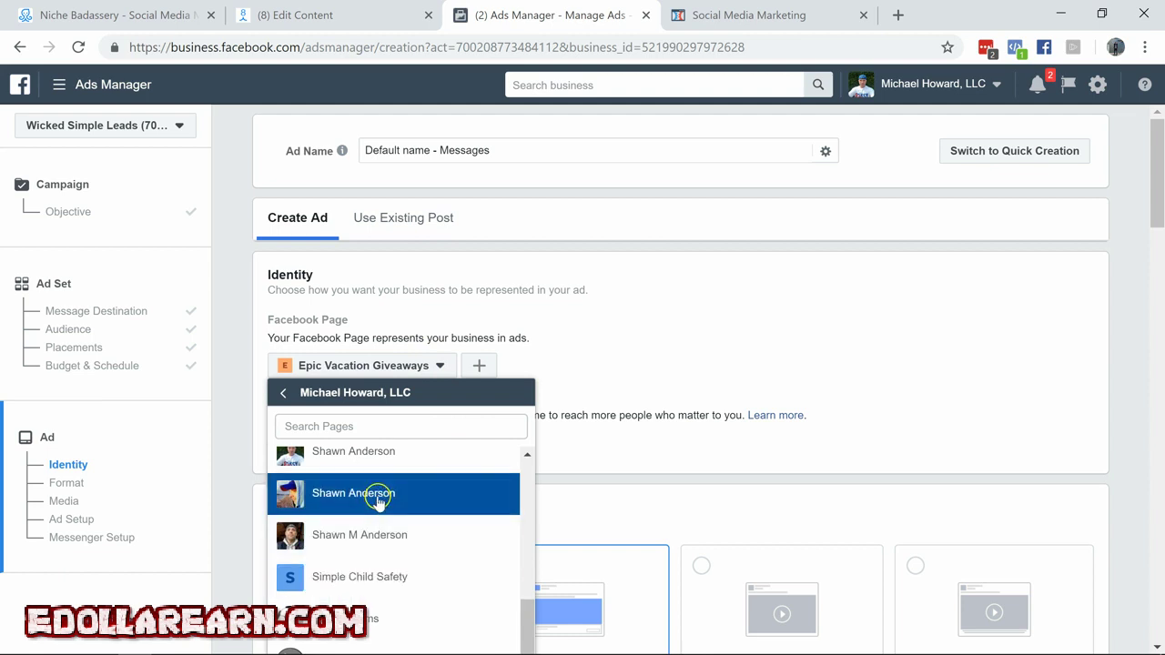
Choose the personal Facebook Page to represent the ad
{"action": "left_click", "coordinate": [409, 489]}
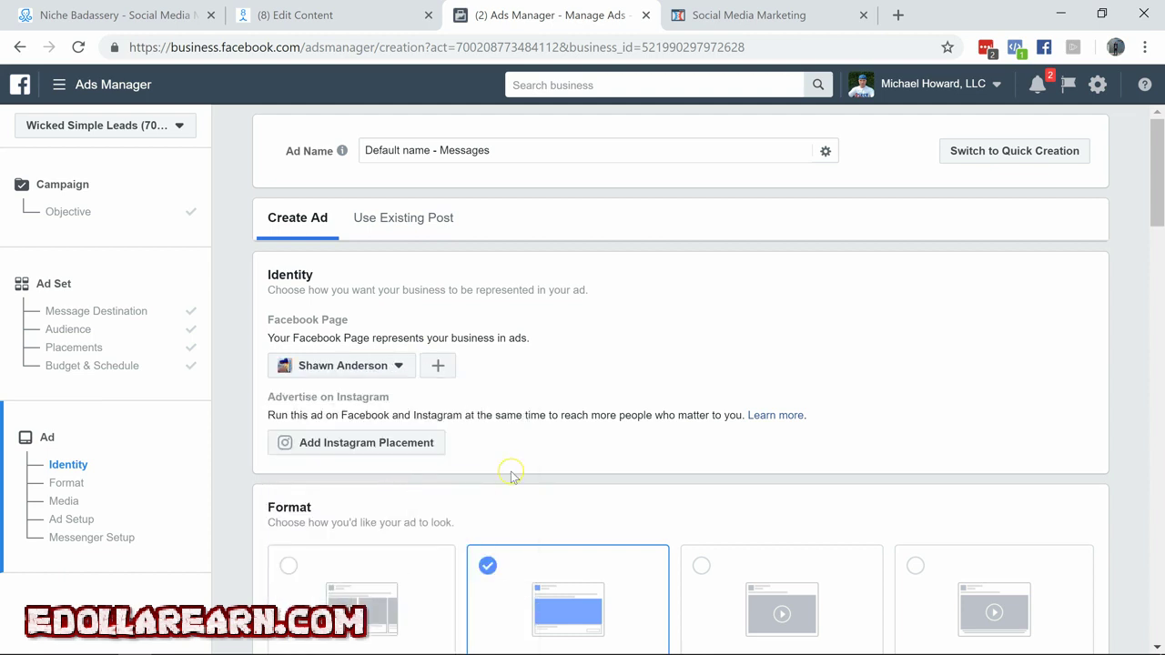
{"action": "scroll", "coordinate": [510, 471], "scroll_direction": "down", "scroll_amount": 6}
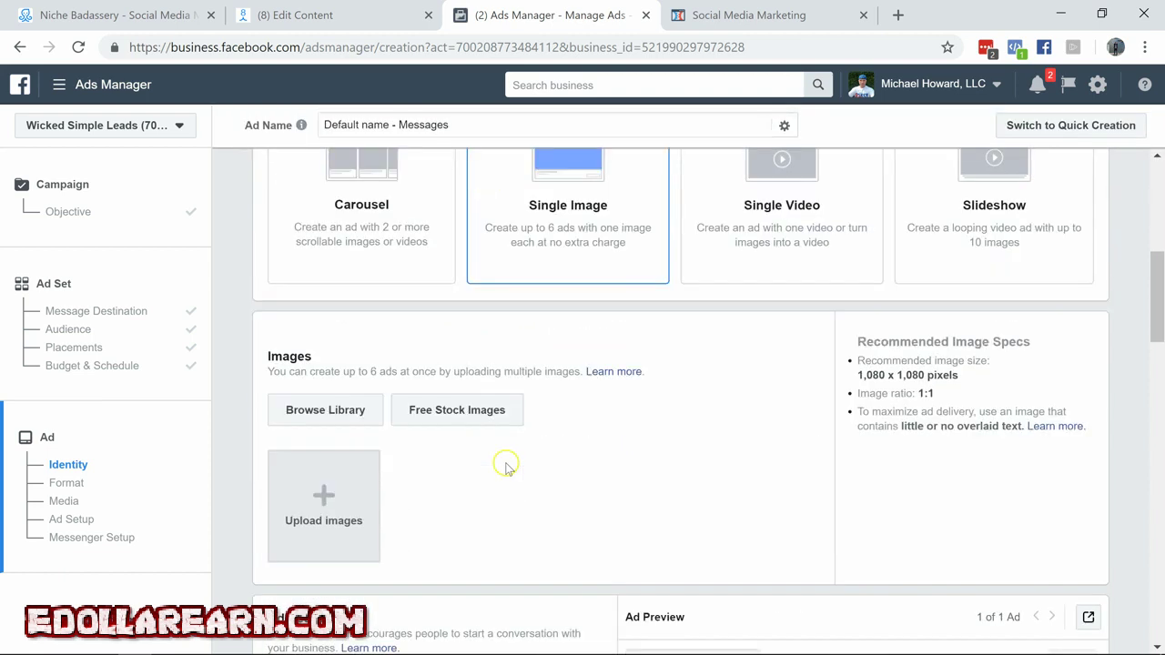
{"action": "scroll", "coordinate": [481, 459], "scroll_direction": "down", "scroll_amount": 1}
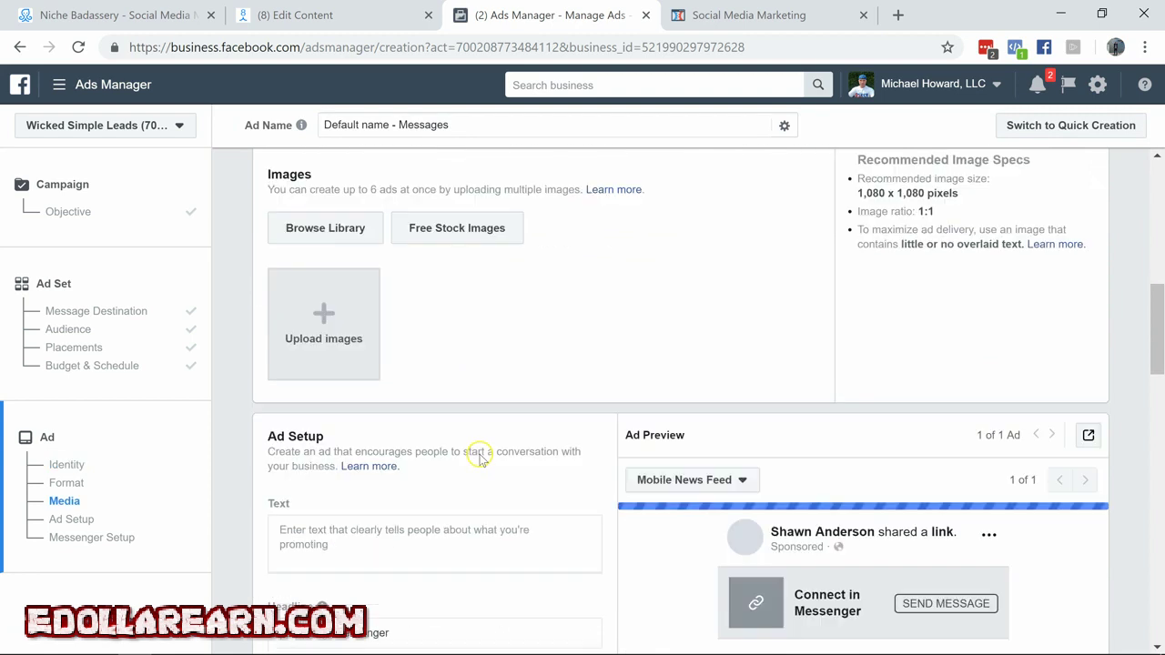
Use the money-bag phone image from the account library as the ad image
{"action": "left_click", "coordinate": [323, 233]}
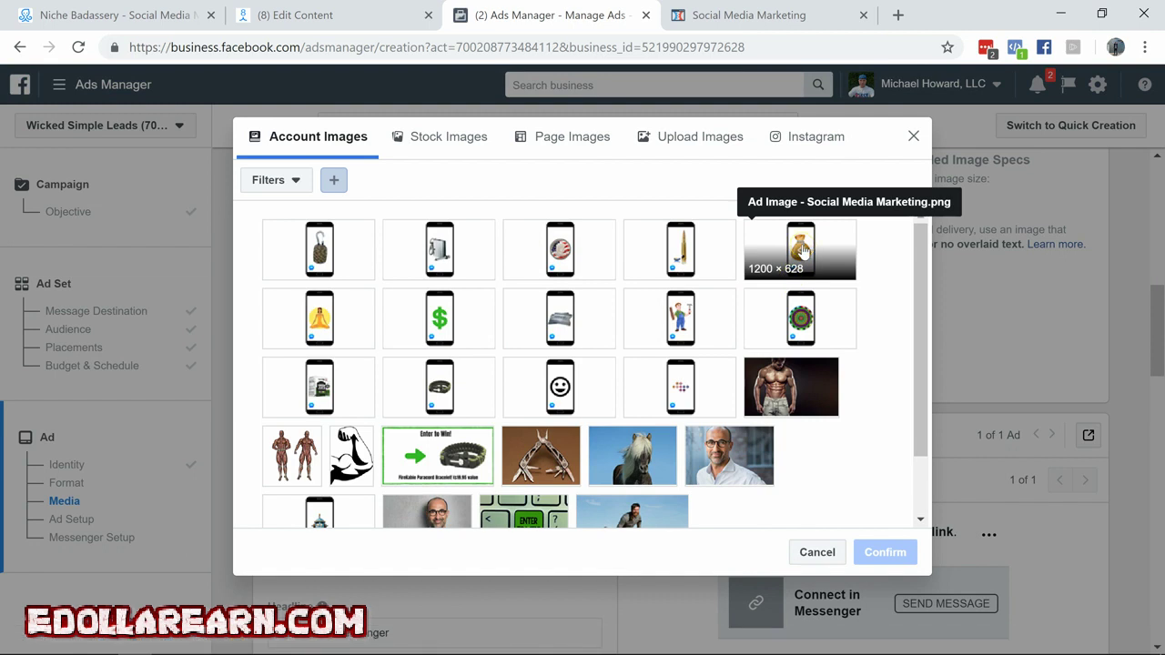
{"action": "left_click", "coordinate": [801, 250]}
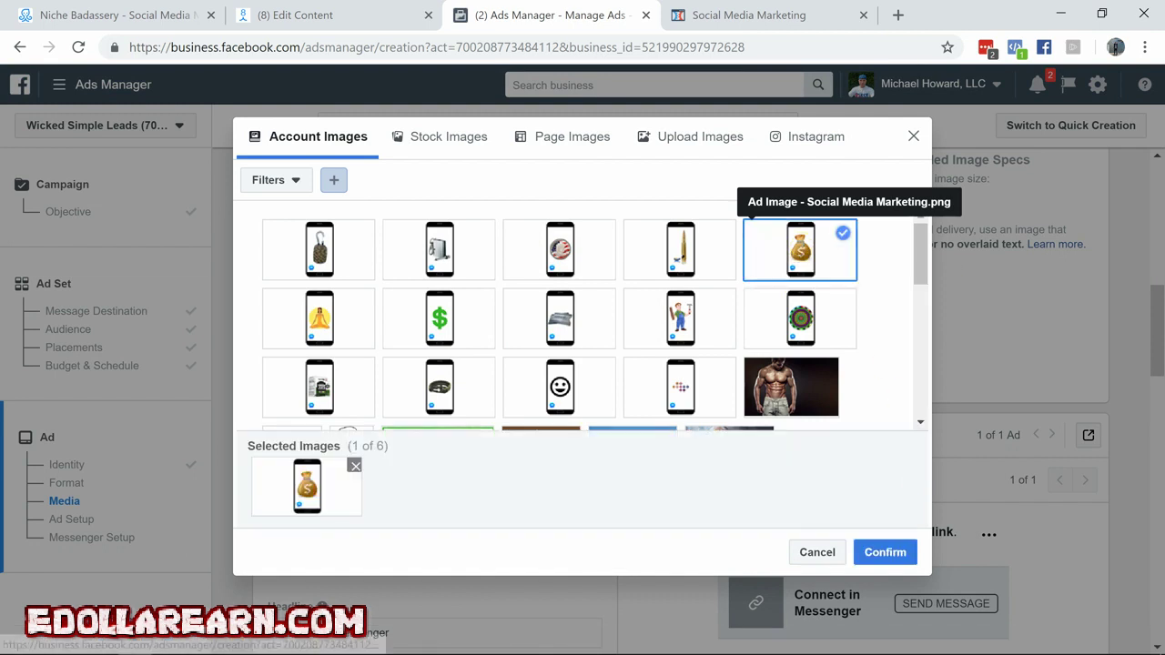
{"action": "left_click", "coordinate": [884, 552]}
{"action": "left_click", "coordinate": [299, 16]}
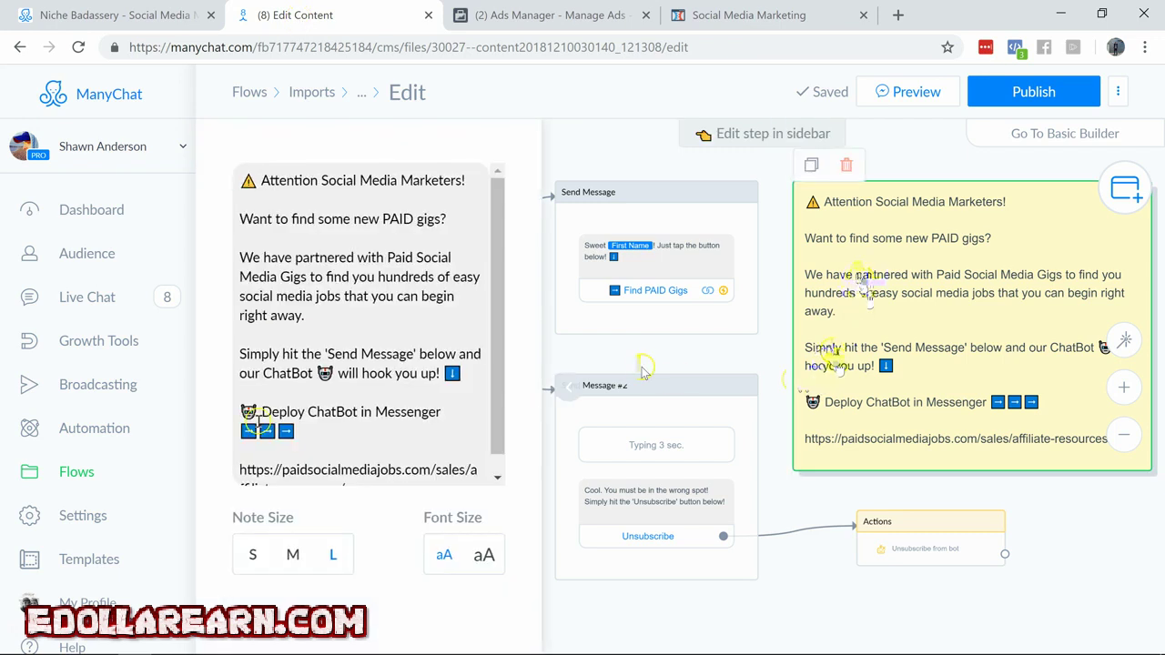
Copy the 'Attention Social Media Marketers!' note from ManyChat into the ad's primary text
{"action": "left_click_drag", "start_coordinate": [469, 371], "coordinate": [246, 180]}
{"action": "right_click", "coordinate": [251, 182]}
{"action": "left_click", "coordinate": [301, 248]}
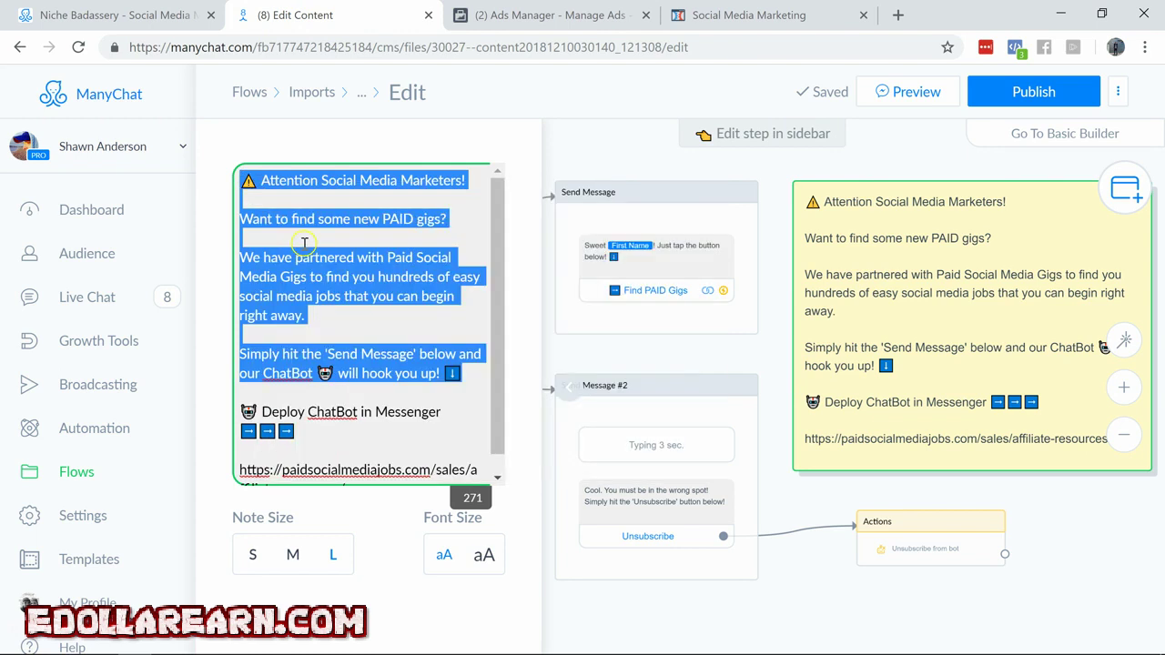
{"action": "left_click", "coordinate": [542, 16]}
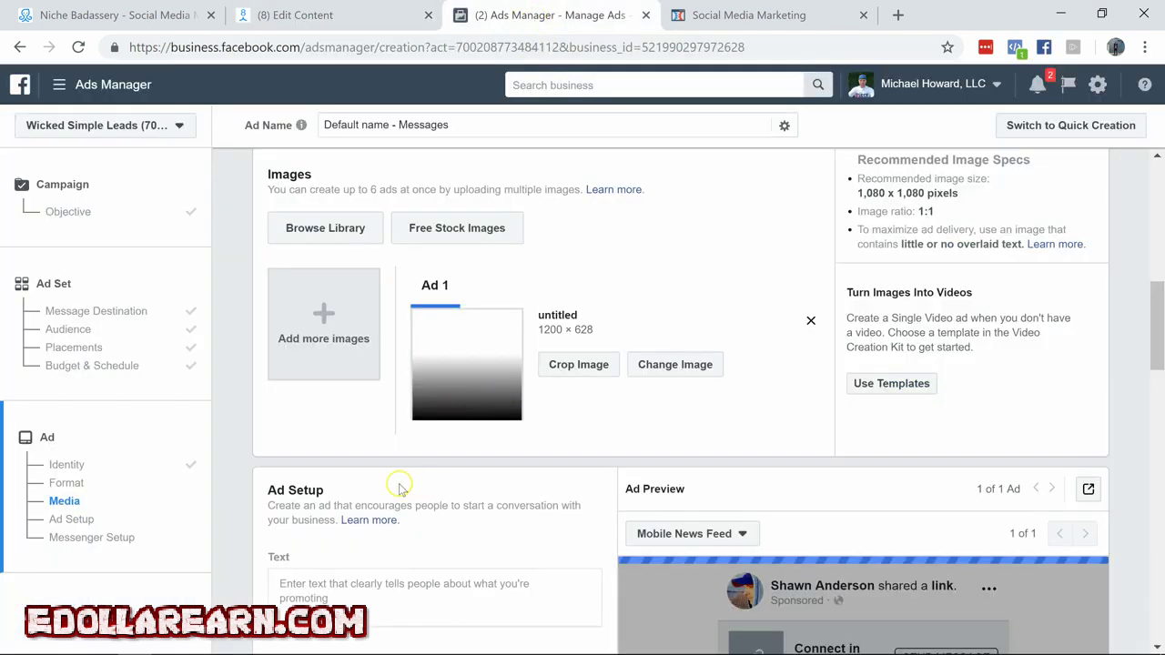
{"action": "scroll", "coordinate": [422, 546], "scroll_direction": "down", "scroll_amount": 2}
{"action": "left_click", "coordinate": [369, 383]}
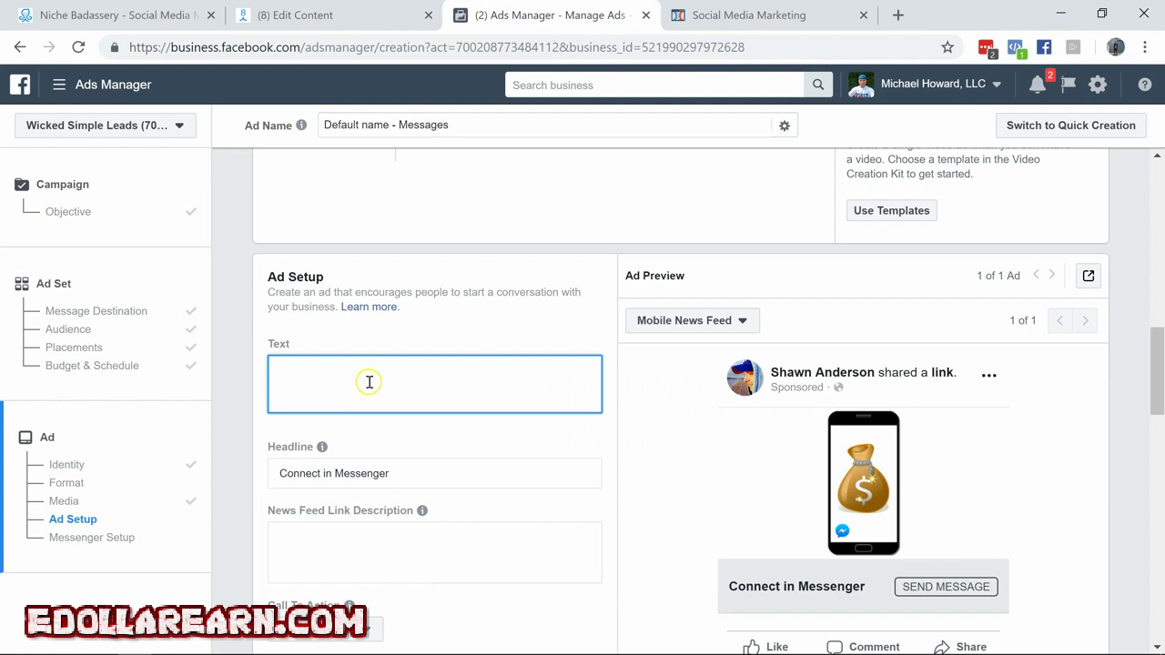
{"action": "key", "text": "ctrl+v"}
Replace the 'Connect in Messenger' headline with 'Deploy ChatBot in Messenger ➡➡➡'
{"action": "left_click", "coordinate": [307, 16]}
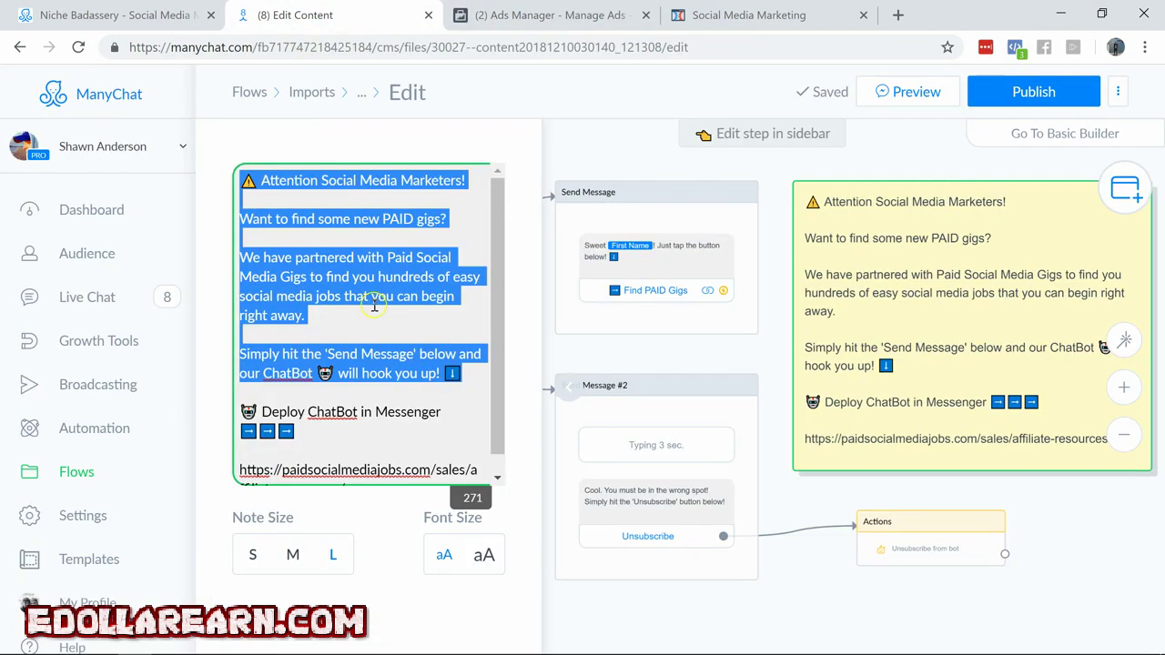
{"action": "left_click", "coordinate": [371, 422]}
{"action": "triple_click", "coordinate": [269, 418]}
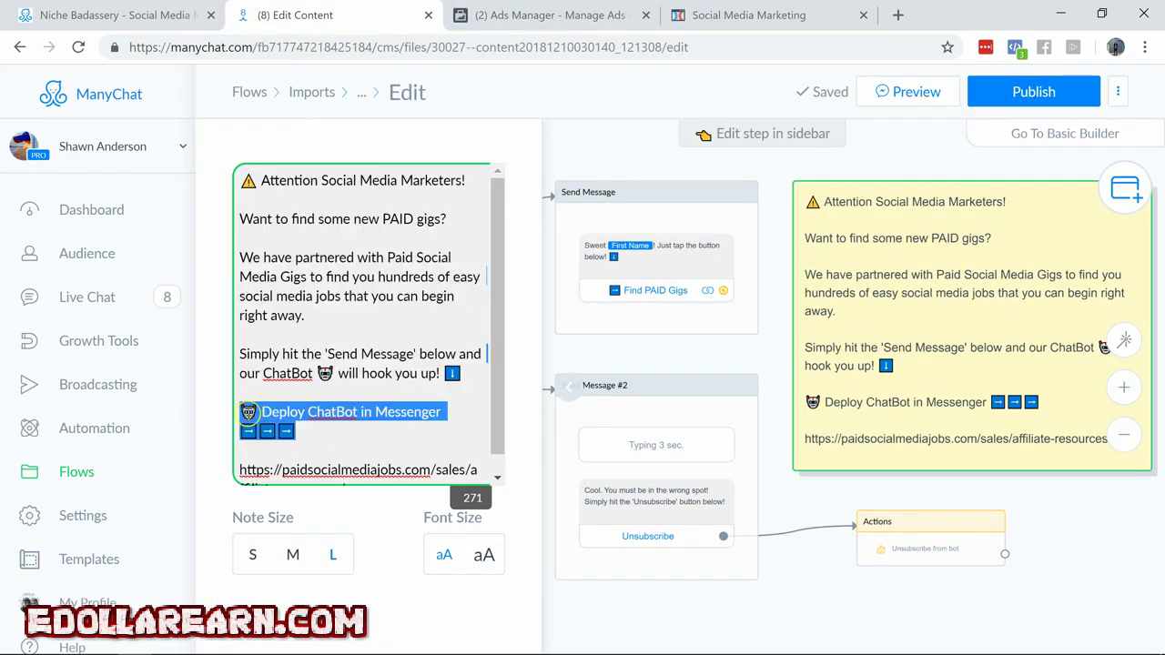
{"action": "right_click", "coordinate": [249, 415]}
{"action": "left_click", "coordinate": [293, 182]}
{"action": "left_click", "coordinate": [509, 16]}
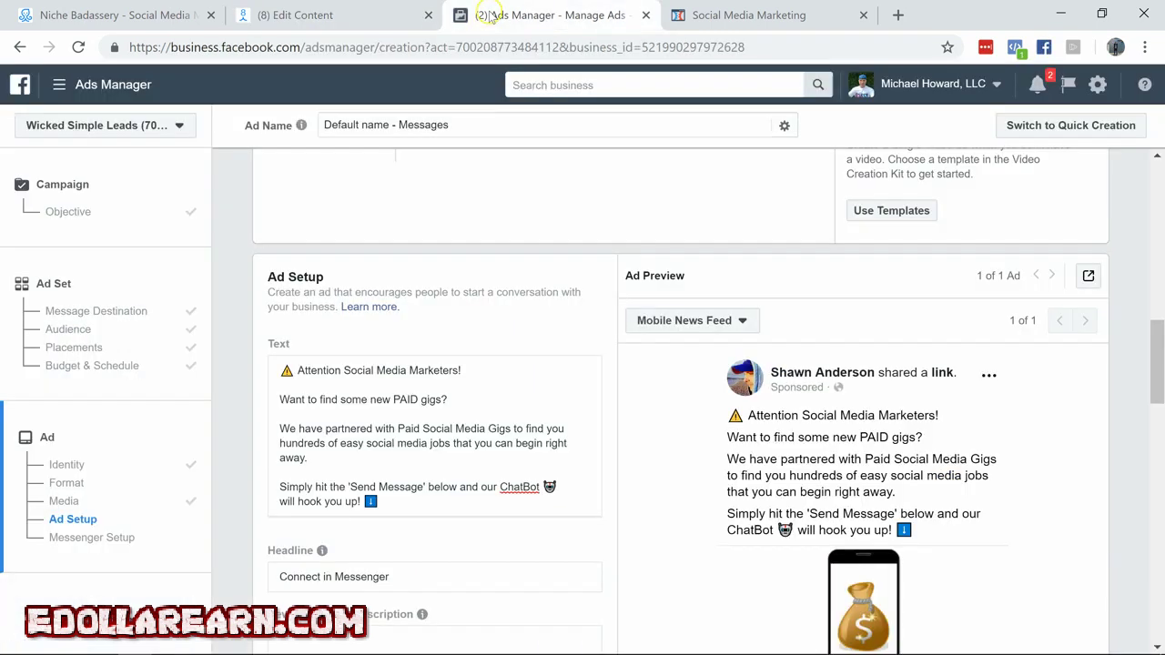
{"action": "left_click_drag", "start_coordinate": [410, 574], "coordinate": [203, 577]}
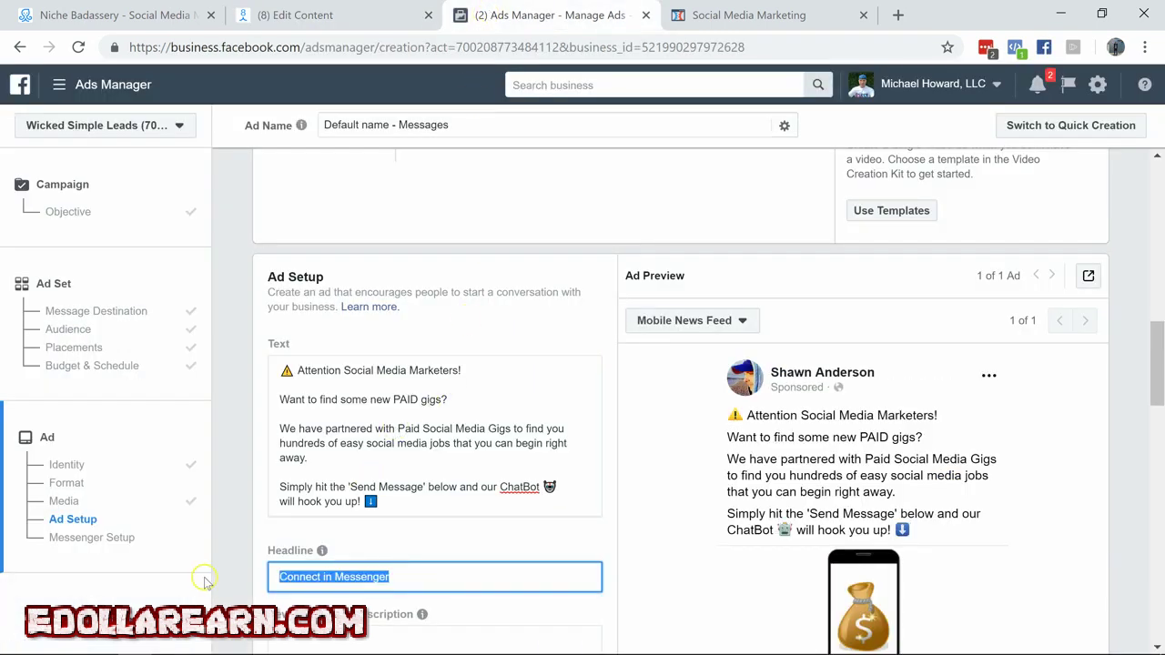
{"action": "key", "text": "ctrl+v"}
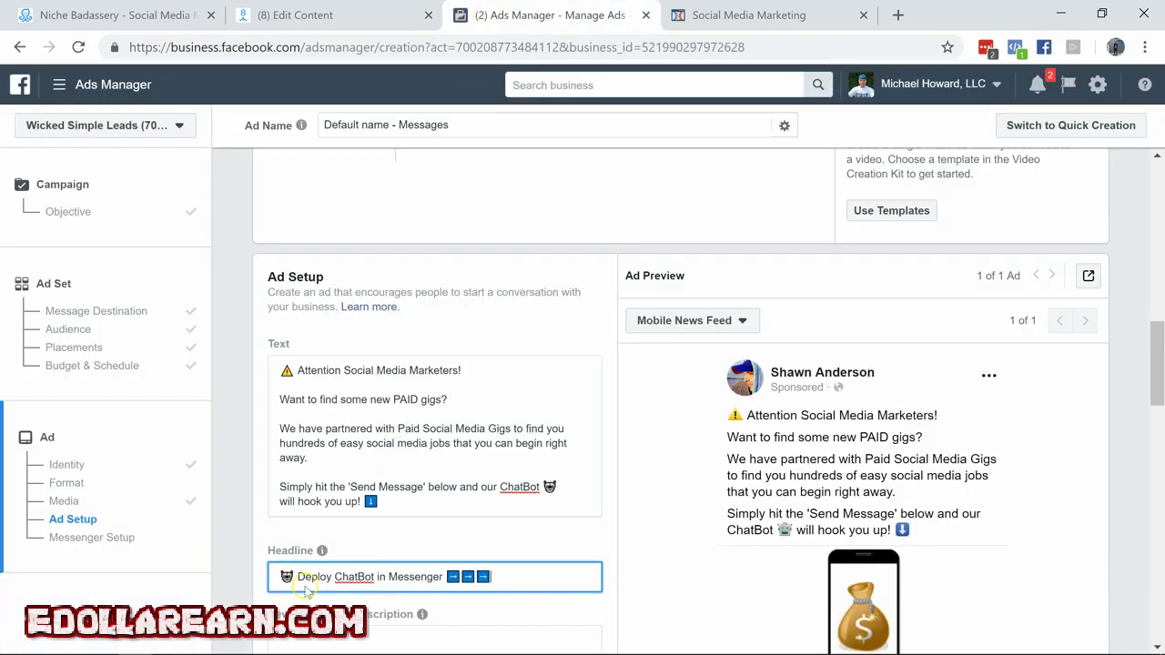
{"action": "left_click", "coordinate": [653, 437]}
{"action": "scroll", "coordinate": [825, 446], "scroll_direction": "down", "scroll_amount": 1}
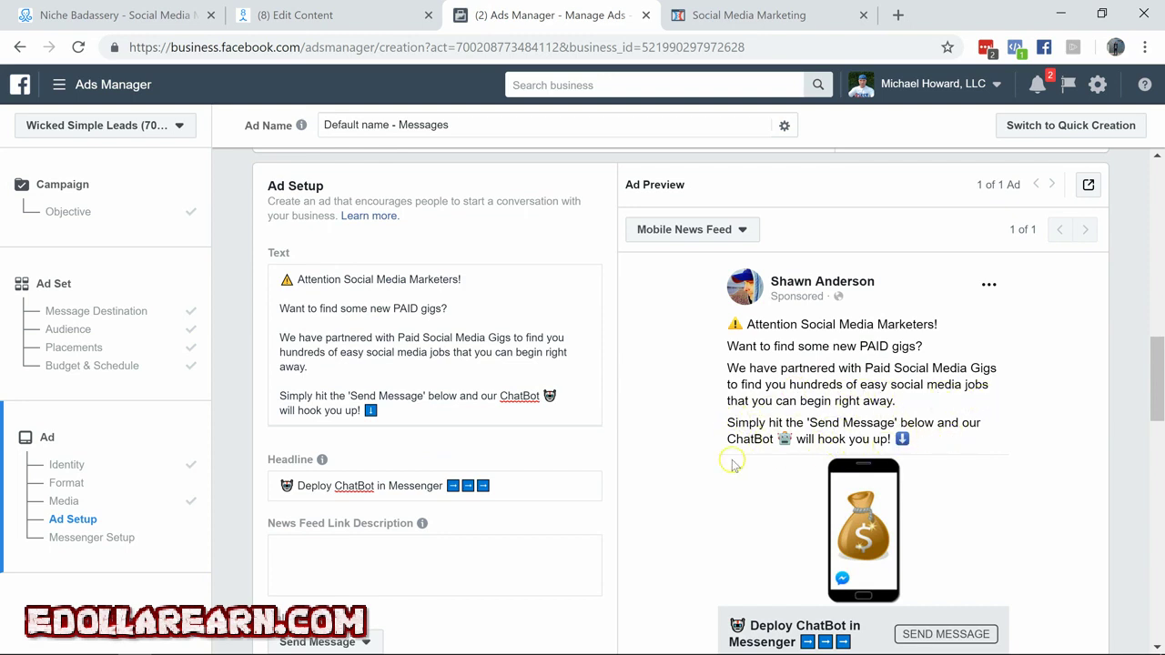
Scroll through the ad's Ad Setup and conversion tracking settings
{"action": "scroll", "coordinate": [734, 464], "scroll_direction": "down", "scroll_amount": 5}
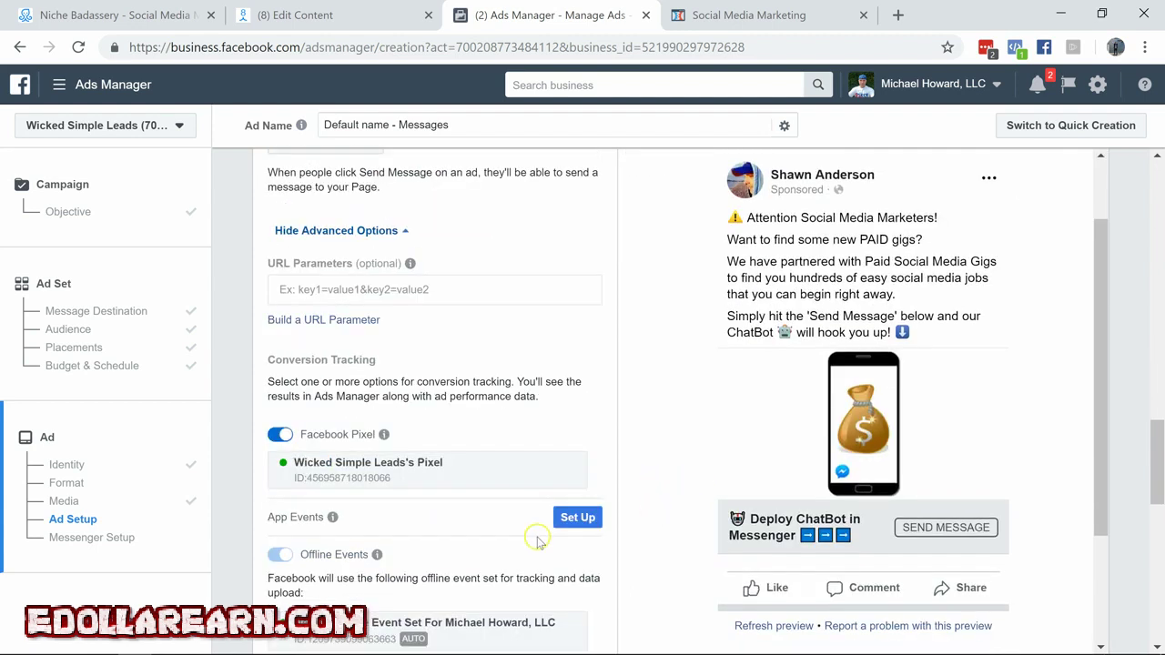
{"action": "scroll", "coordinate": [564, 546], "scroll_direction": "down", "scroll_amount": 5}
{"action": "scroll", "coordinate": [603, 552], "scroll_direction": "up", "scroll_amount": 5}
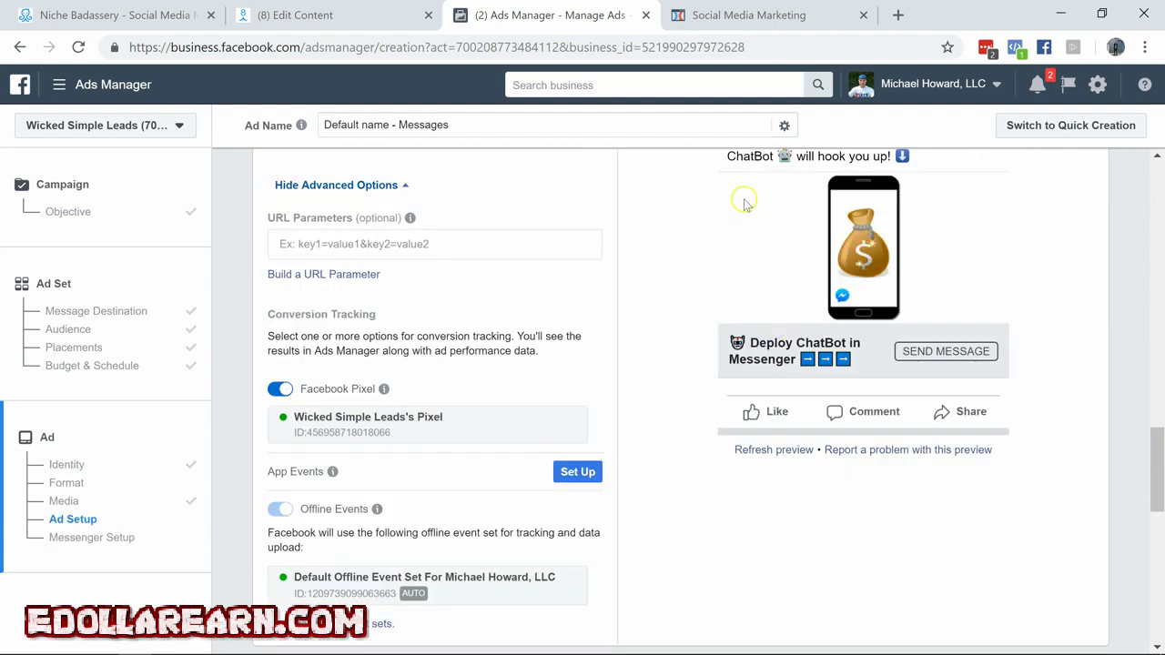
{"action": "scroll", "coordinate": [743, 202], "scroll_direction": "up", "scroll_amount": 3}
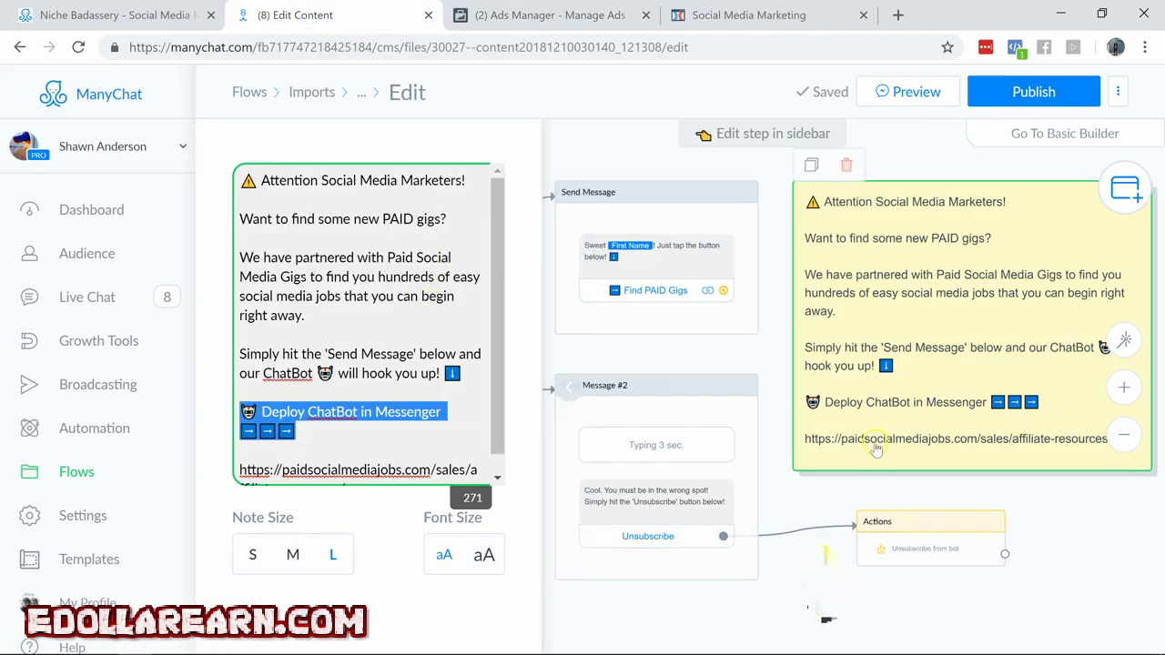
Open the affiliate resources link from the ManyChat ad-copy note
{"action": "scroll", "coordinate": [296, 455], "scroll_direction": "down", "scroll_amount": 1}
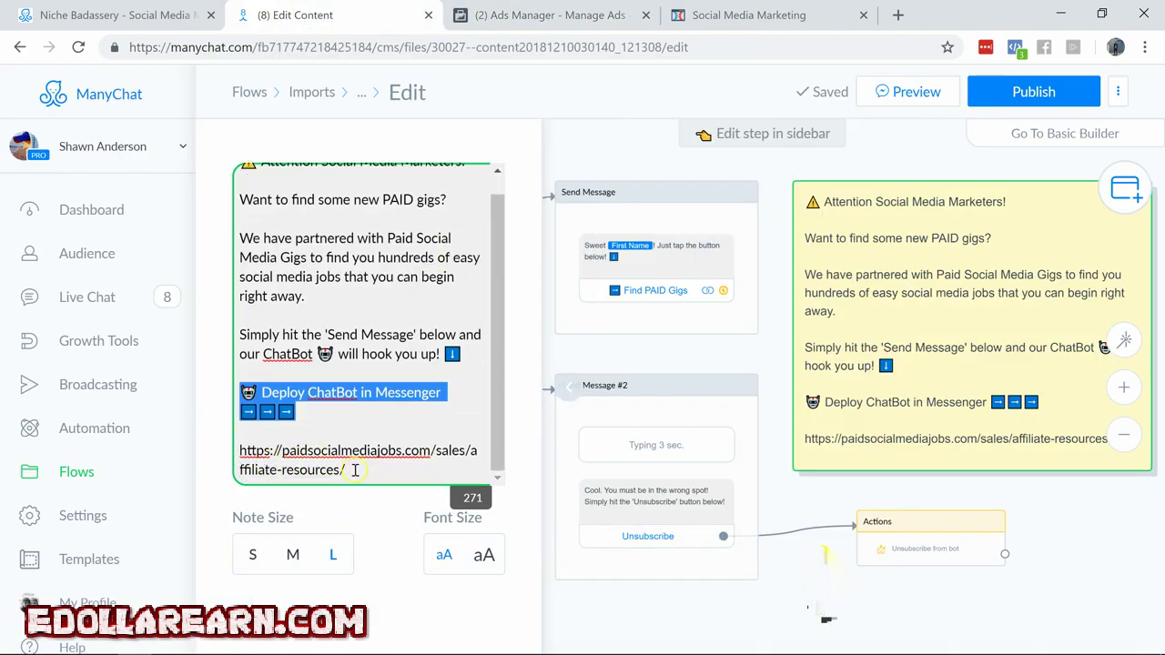
{"action": "left_click_drag", "start_coordinate": [355, 469], "coordinate": [239, 451]}
{"action": "right_click", "coordinate": [260, 450]}
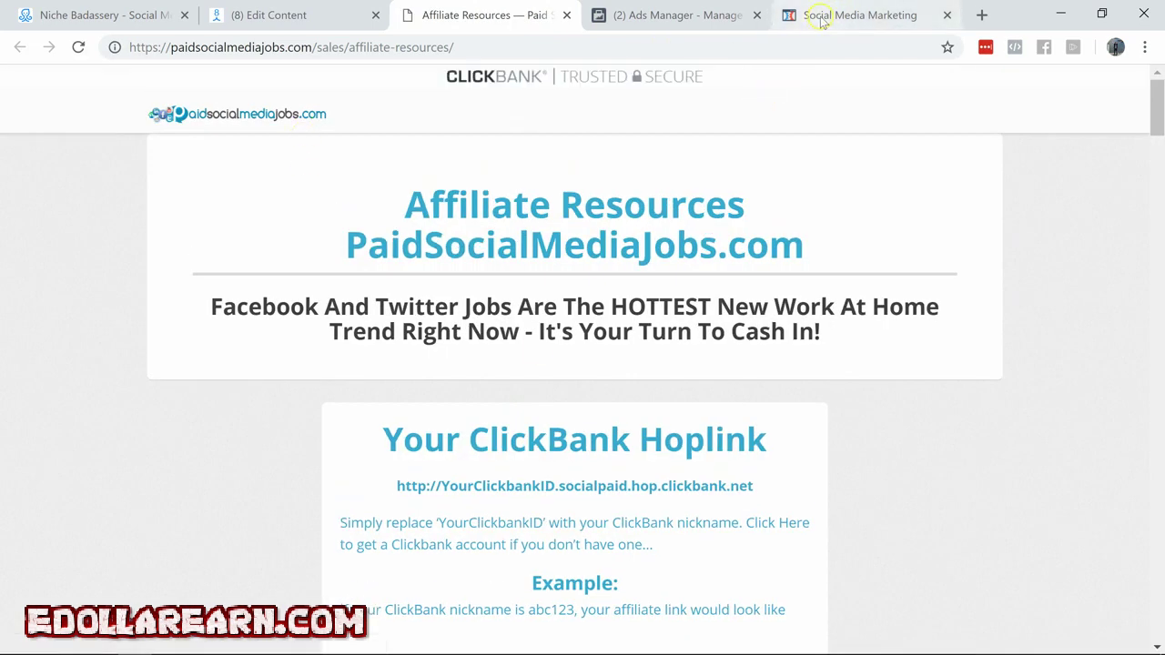
Find the Main Squeeze Page hoplink and its EnterYourCBId placeholder under Custom Landing Pages
{"action": "scroll", "coordinate": [445, 411], "scroll_direction": "down", "scroll_amount": 9}
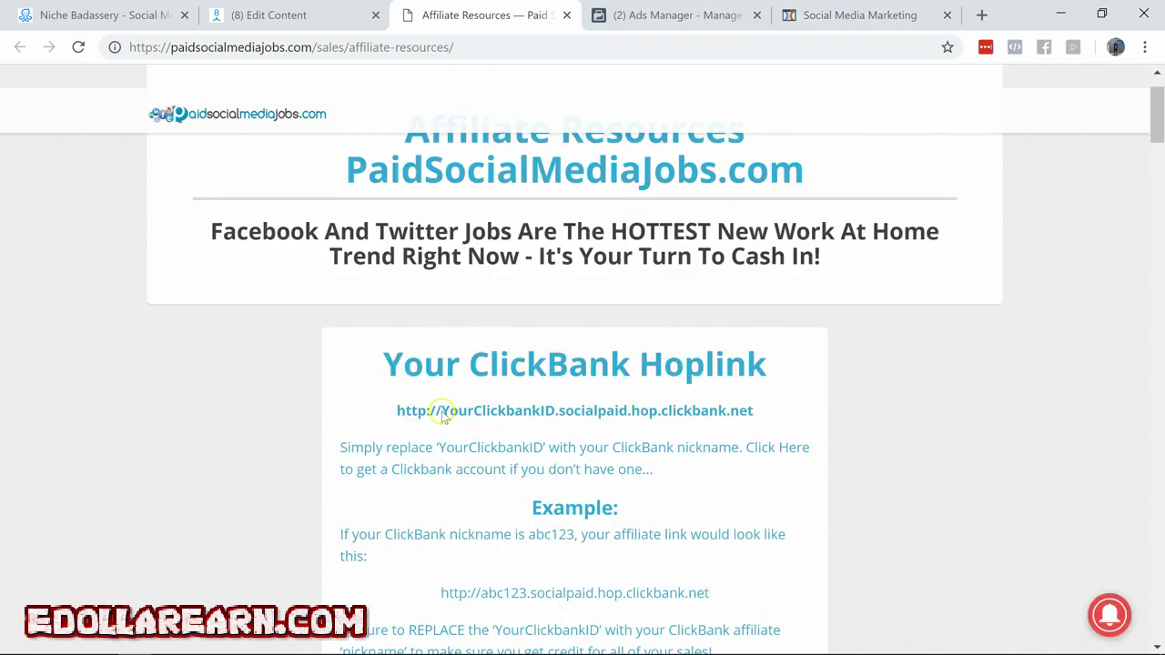
{"action": "scroll", "coordinate": [436, 424], "scroll_direction": "down", "scroll_amount": 18}
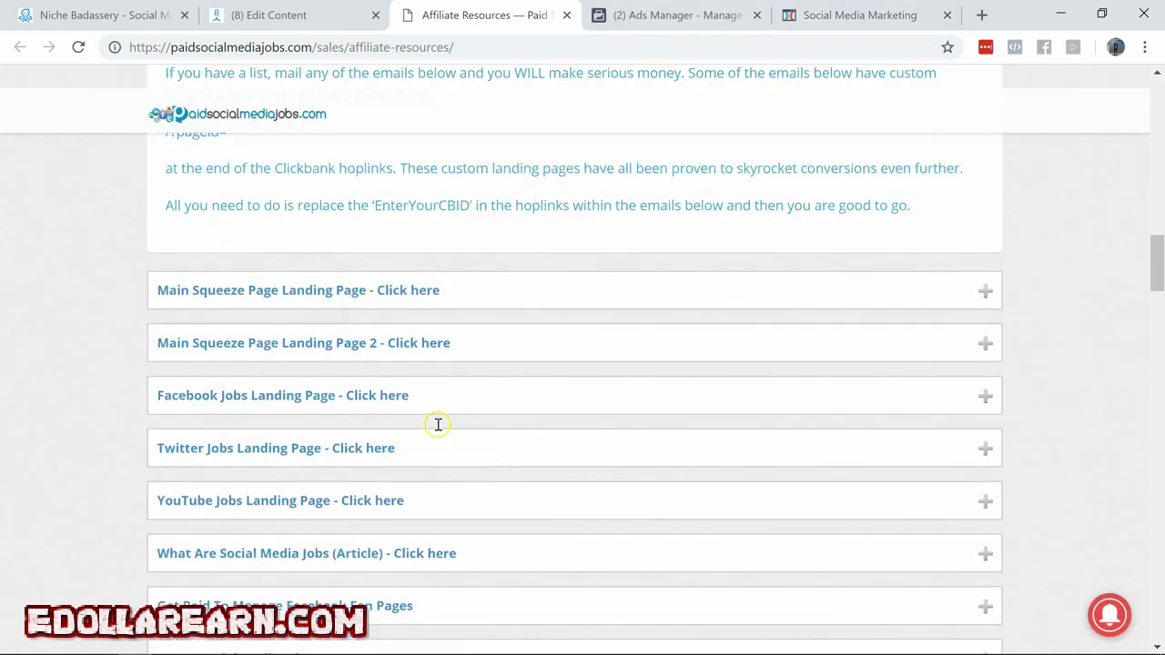
{"action": "scroll", "coordinate": [437, 424], "scroll_direction": "down", "scroll_amount": 7}
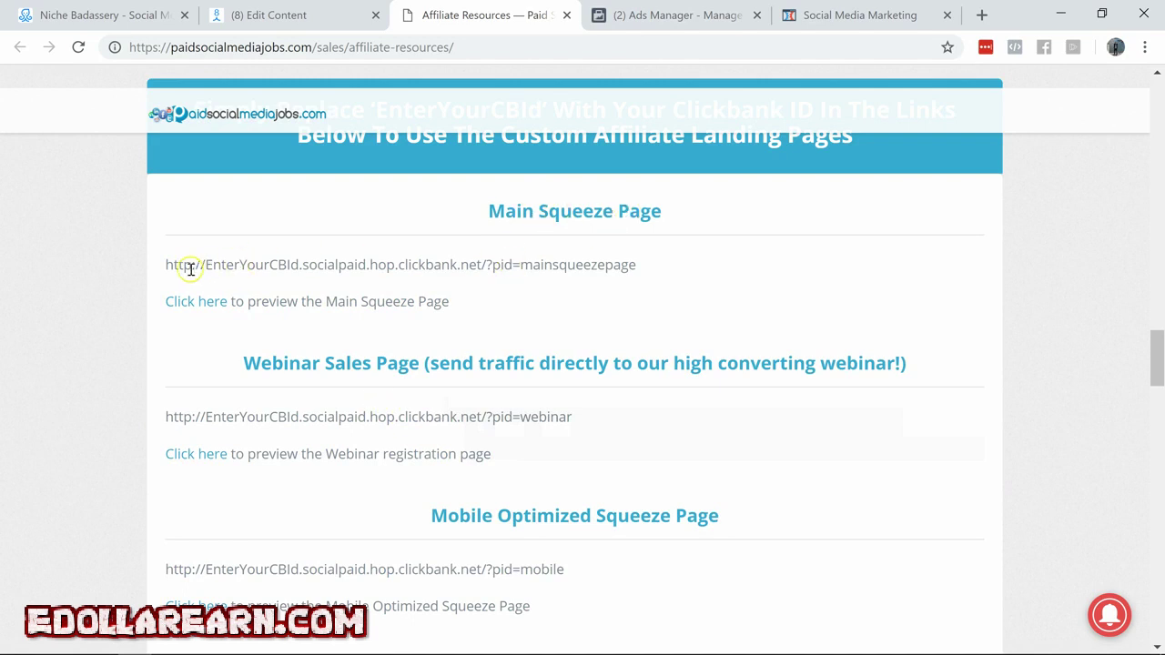
{"action": "left_click_drag", "start_coordinate": [170, 268], "coordinate": [675, 272]}
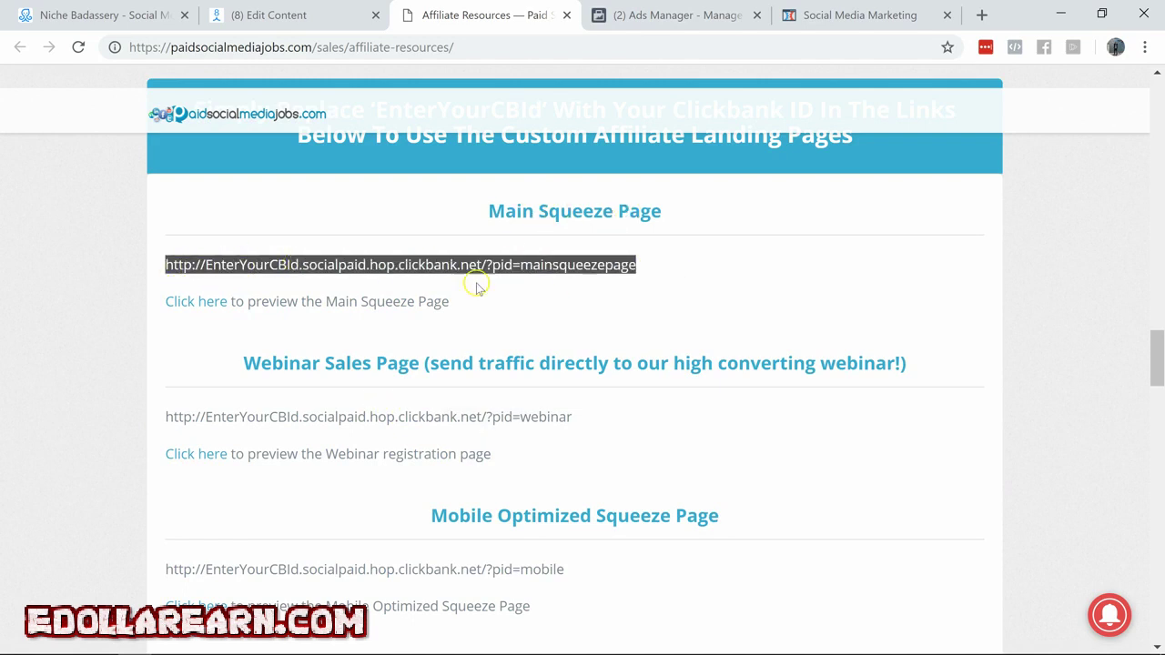
{"action": "left_click", "coordinate": [307, 269]}
{"action": "left_click_drag", "start_coordinate": [208, 270], "coordinate": [290, 264]}
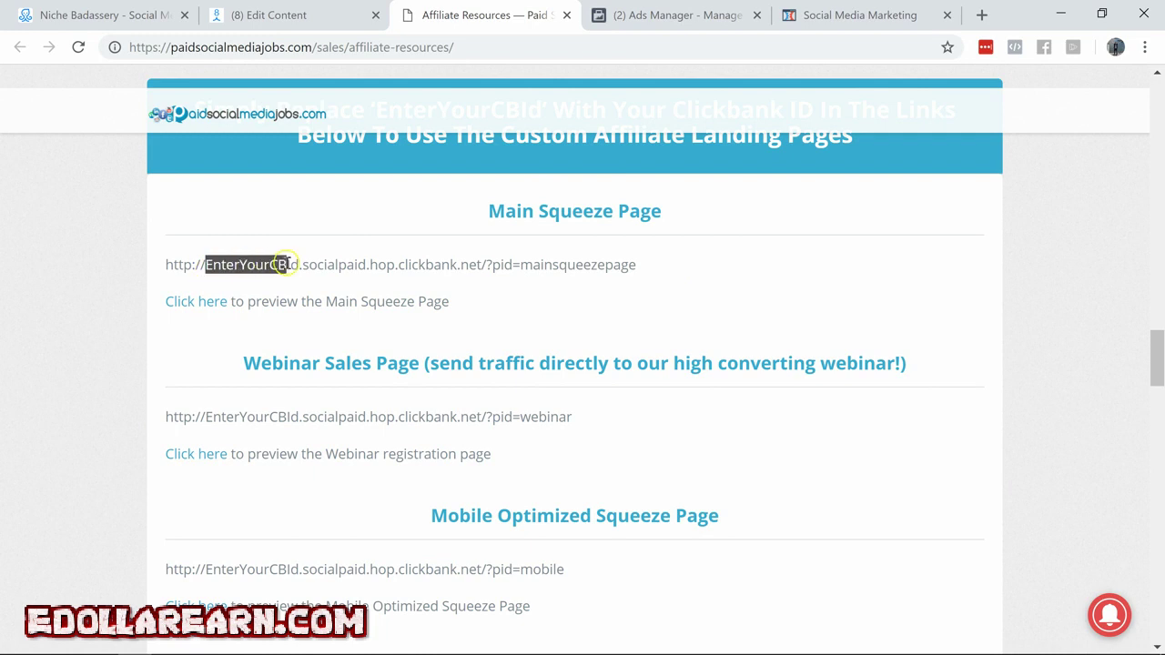
{"action": "left_click", "coordinate": [372, 260]}
{"action": "left_click", "coordinate": [866, 18]}
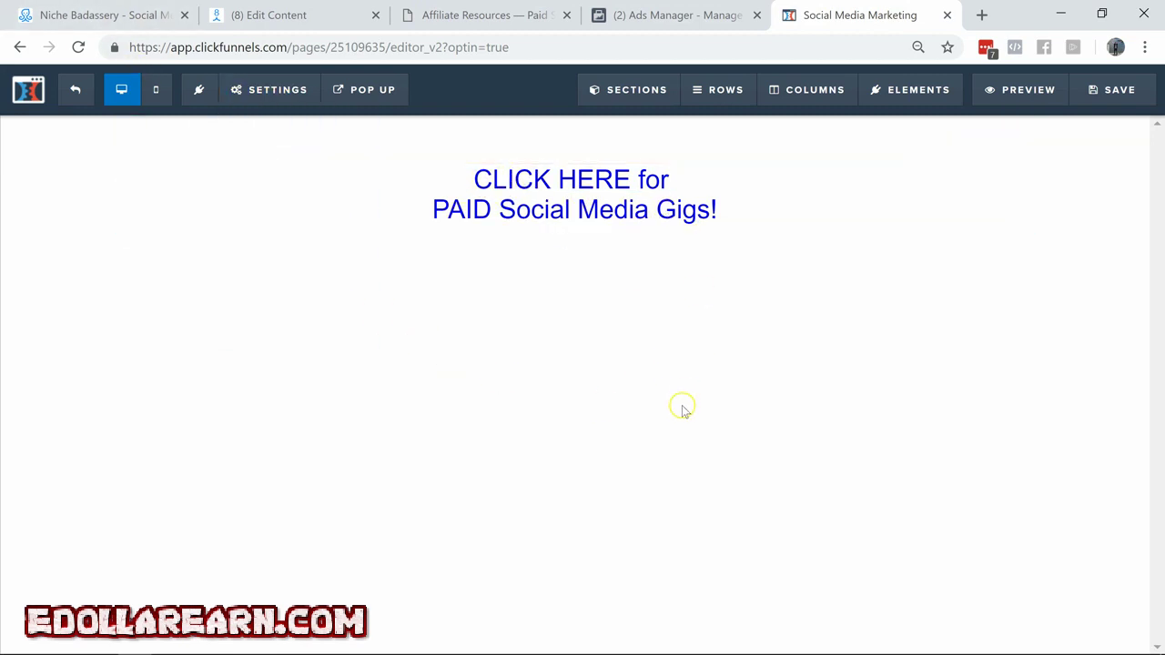
Save the PAID Social Media Gigs page, then copy the Niche Badassery step URL from the overview
{"action": "left_click", "coordinate": [1112, 89]}
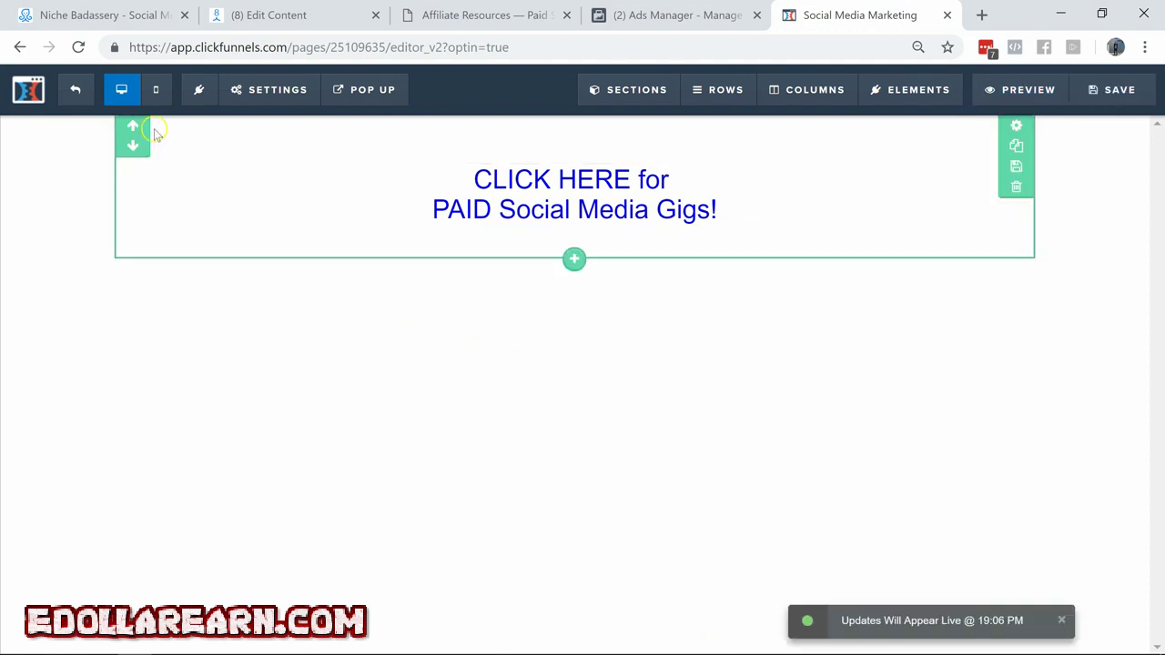
{"action": "left_click", "coordinate": [74, 90]}
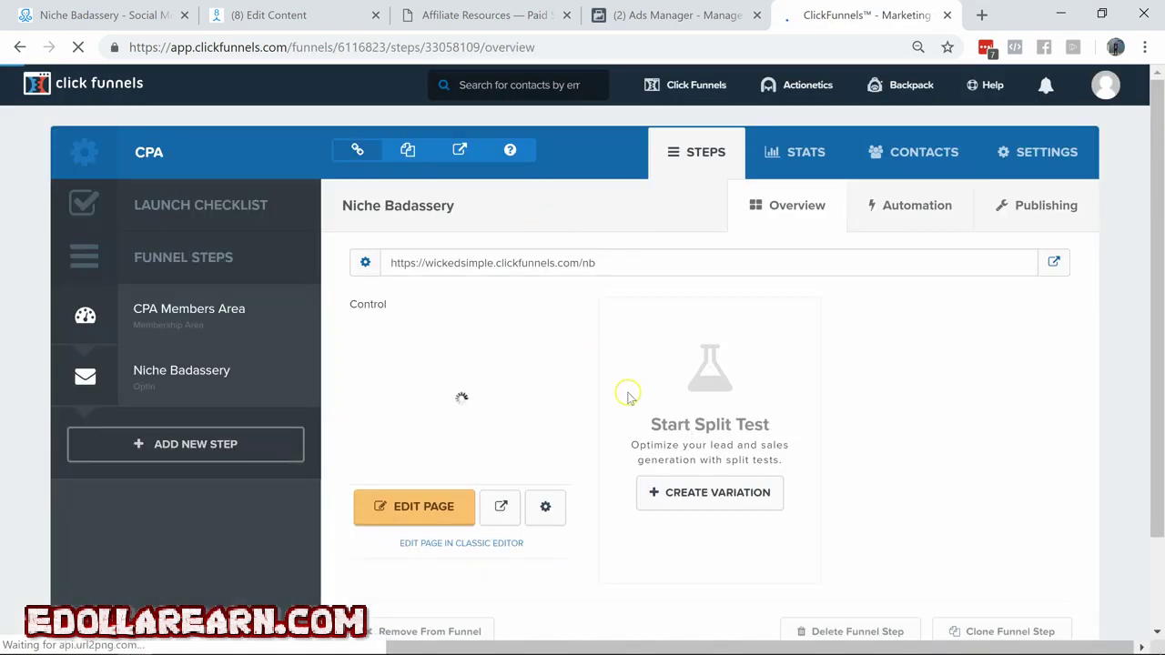
{"action": "left_click_drag", "start_coordinate": [596, 263], "coordinate": [389, 263]}
{"action": "right_click", "coordinate": [391, 263]}
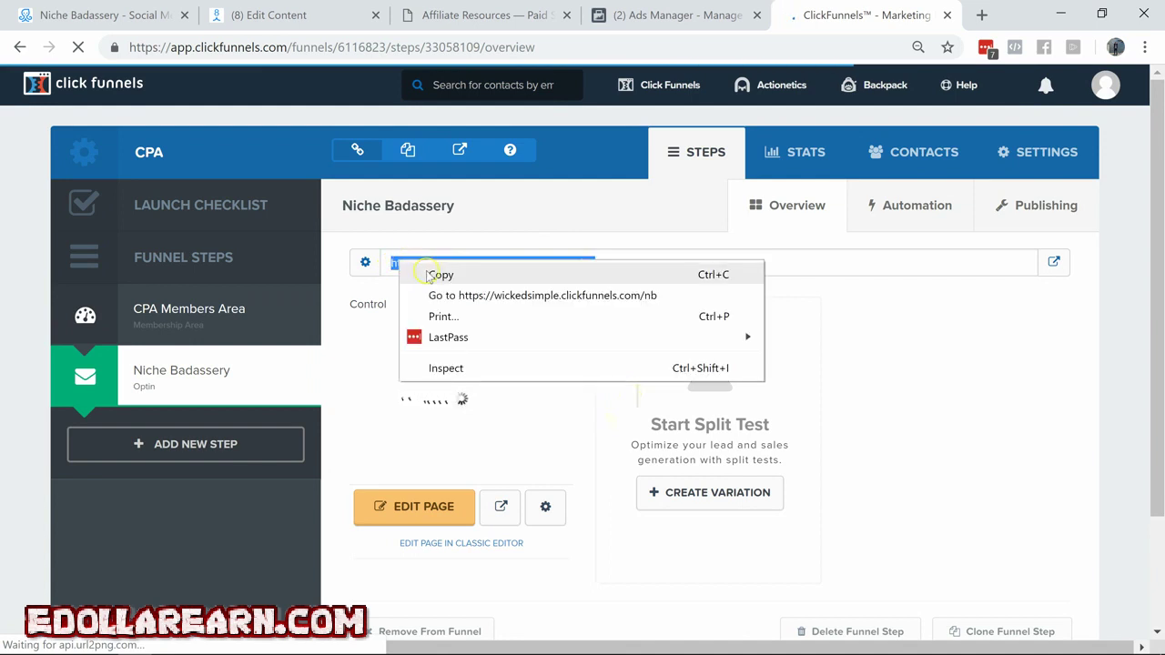
{"action": "left_click", "coordinate": [435, 272]}
{"action": "left_click", "coordinate": [270, 14]}
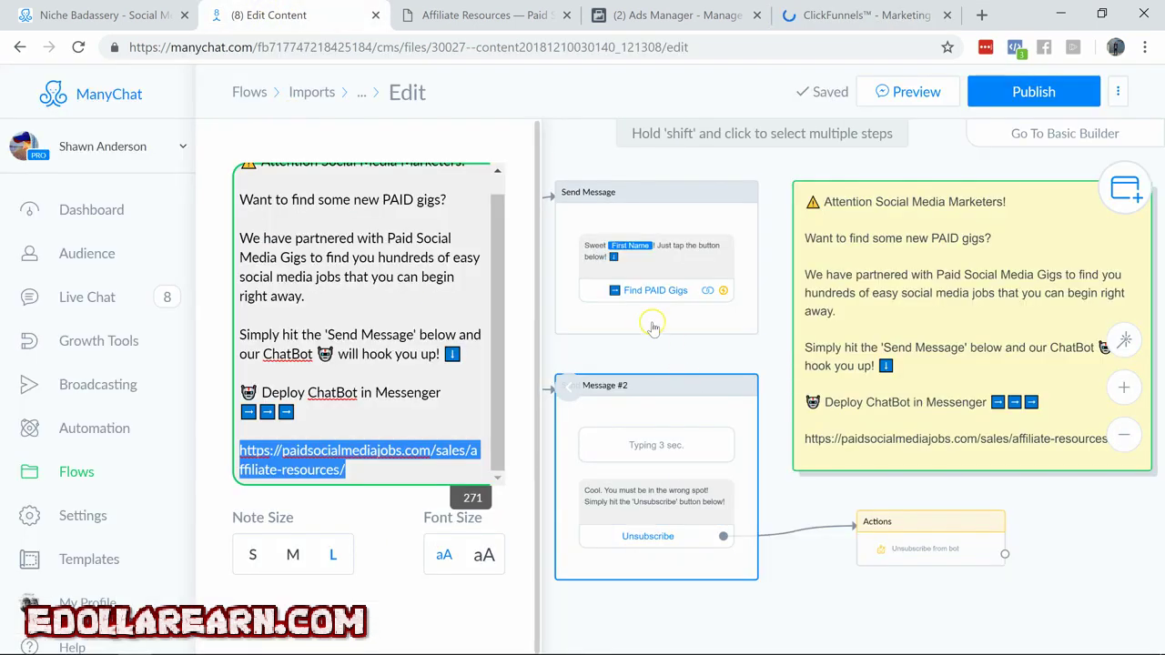
{"action": "left_click", "coordinate": [650, 294]}
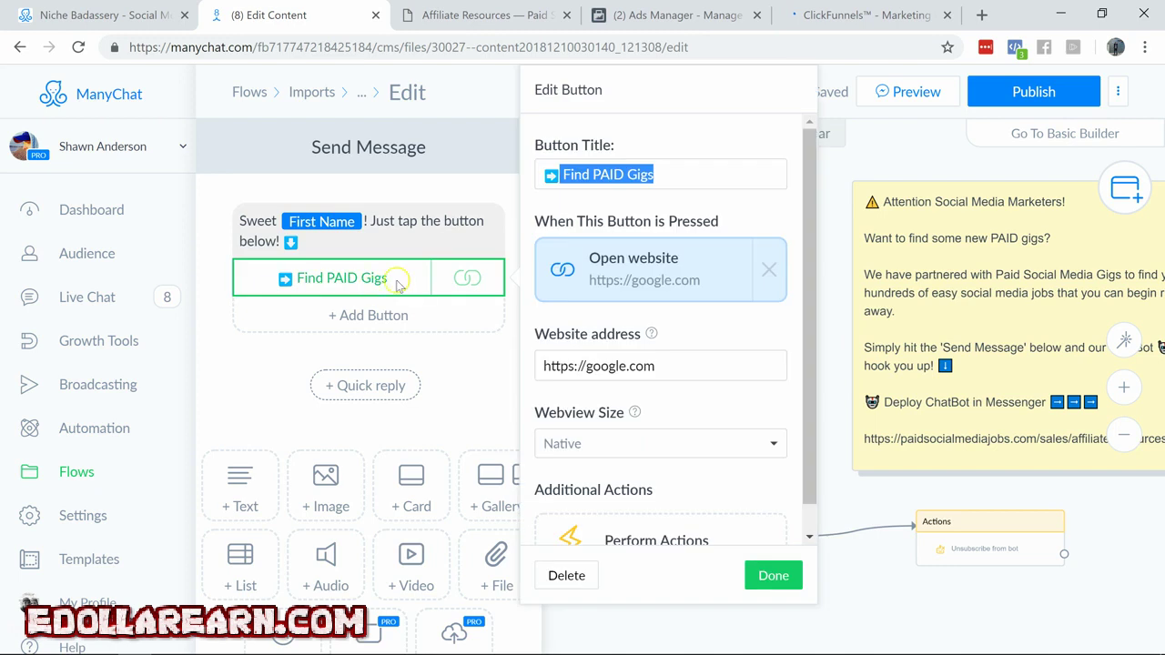
{"action": "left_click_drag", "start_coordinate": [663, 361], "coordinate": [516, 371]}
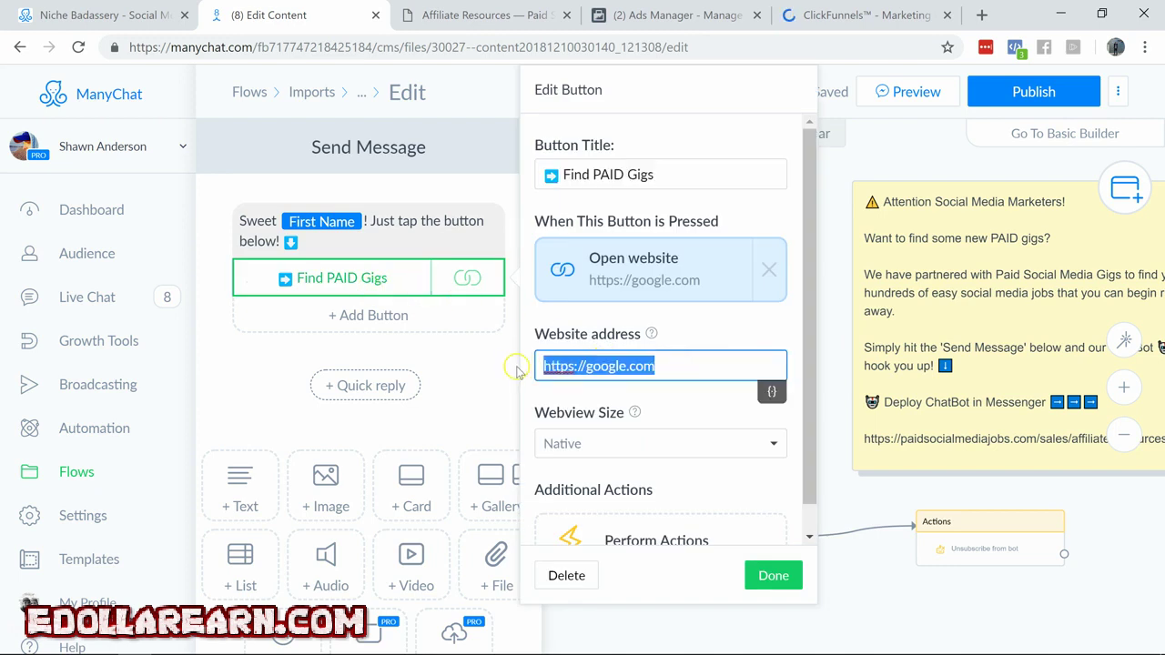
{"action": "key", "text": "ctrl+v"}
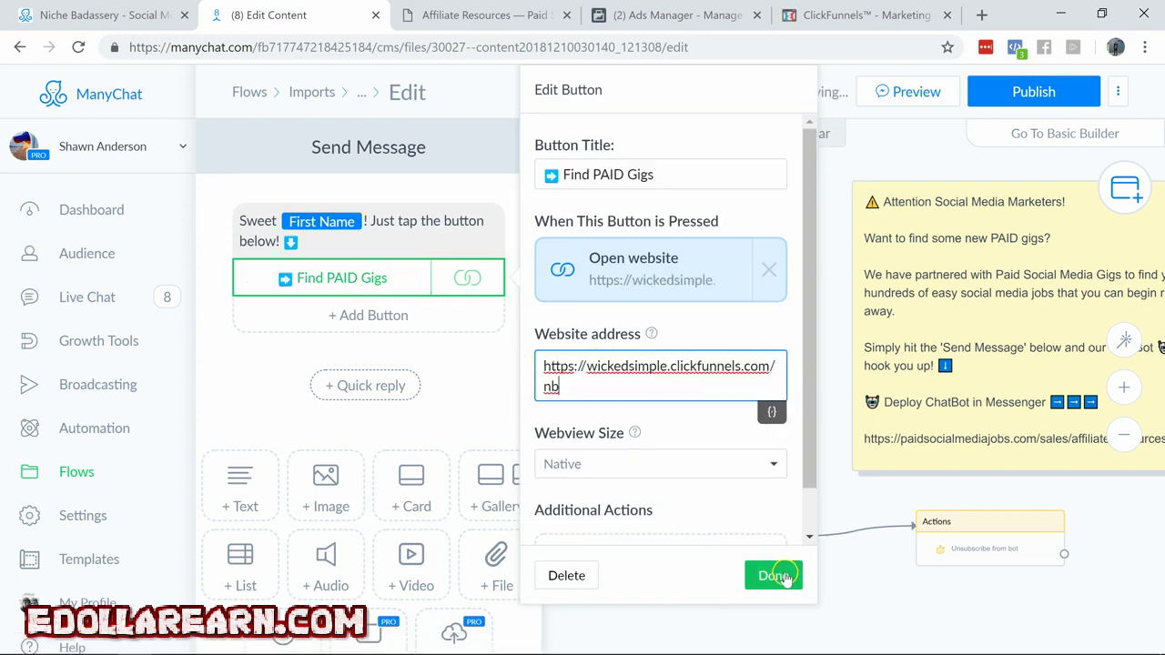
{"action": "left_click", "coordinate": [778, 576]}
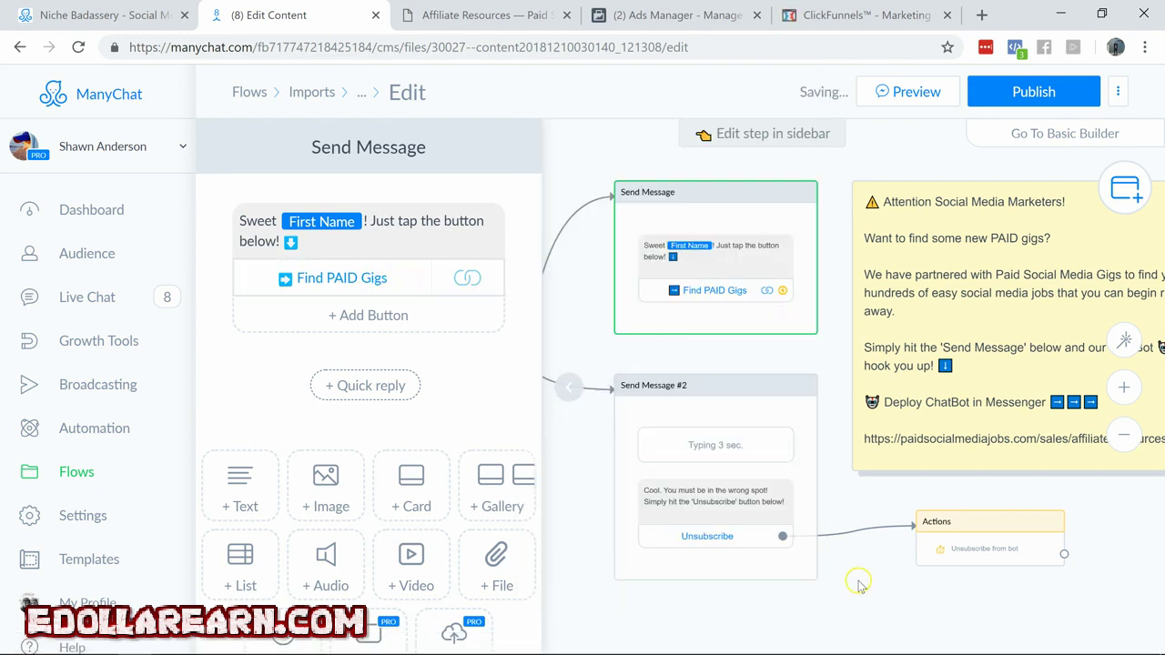
{"action": "left_click", "coordinate": [1031, 98]}
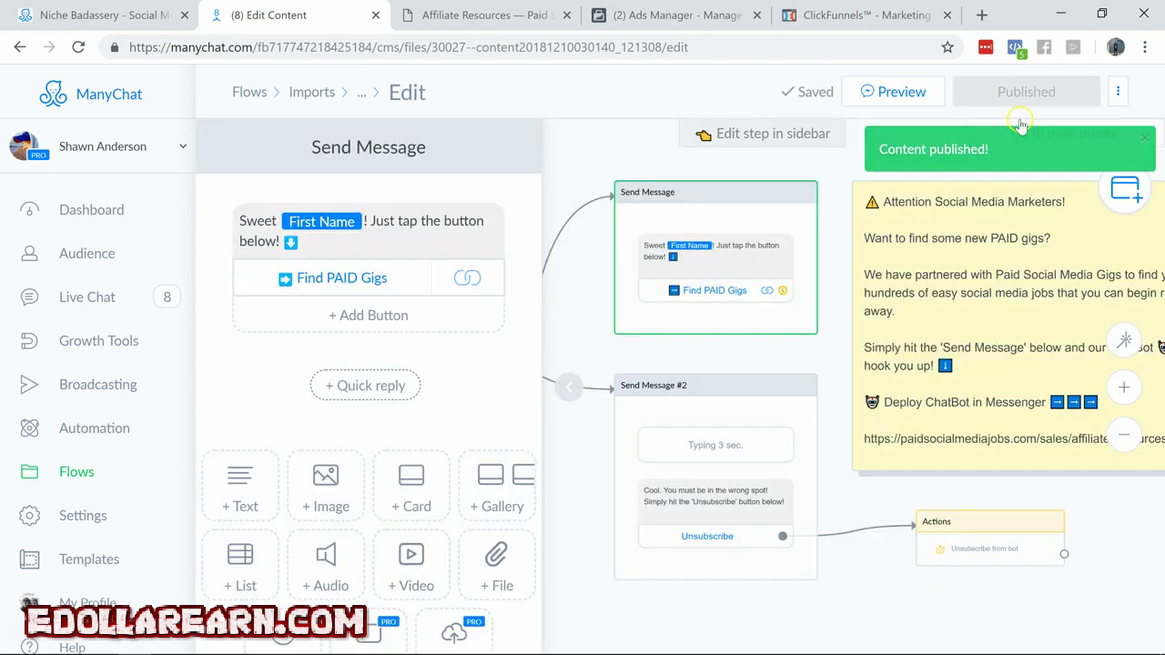
Add a Facebook Ads JSON growth tool named 'Social Media Marketing'
{"action": "left_click", "coordinate": [115, 340]}
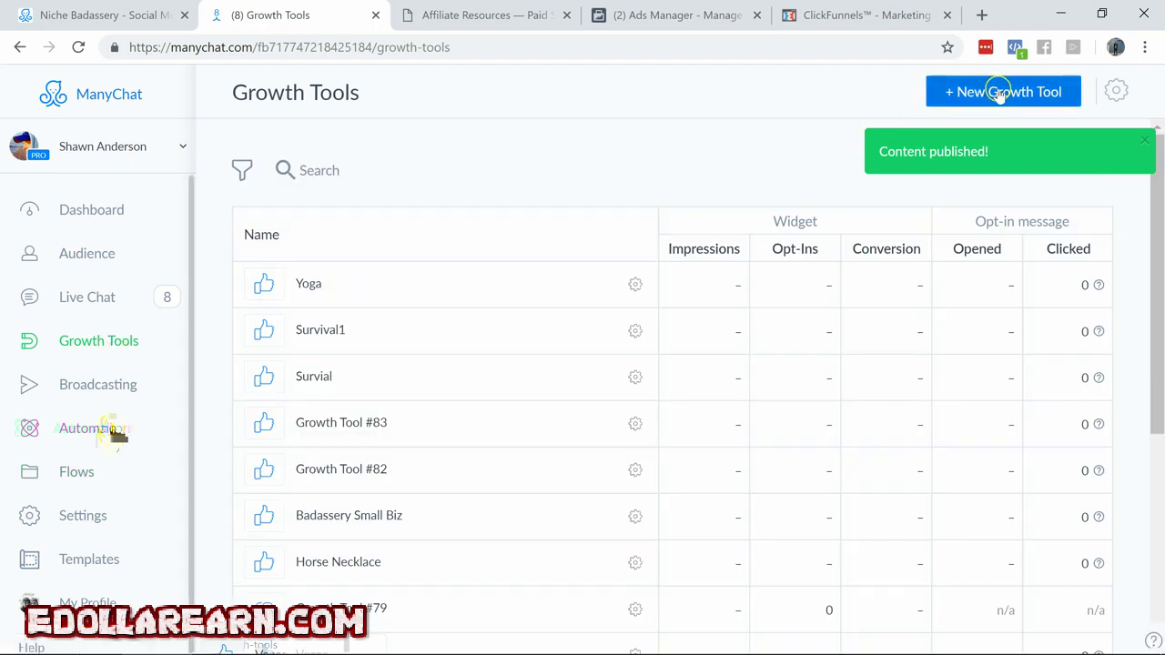
{"action": "left_click", "coordinate": [994, 93]}
{"action": "type", "text": "Social Medi"}
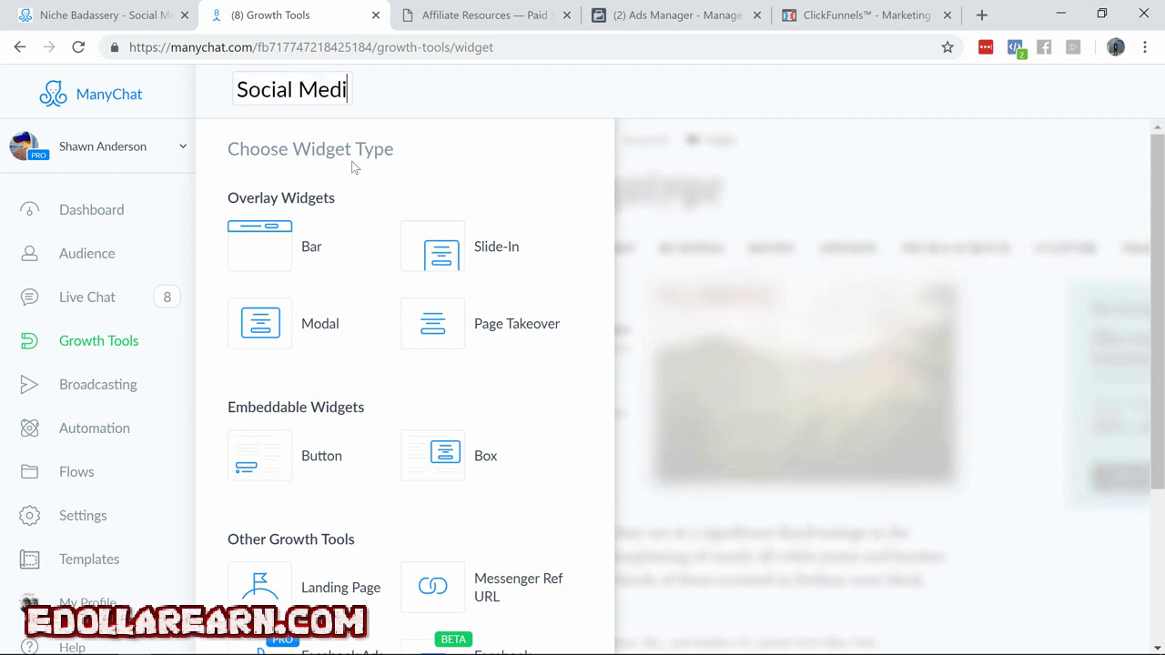
{"action": "type", "text": "a Marketing"}
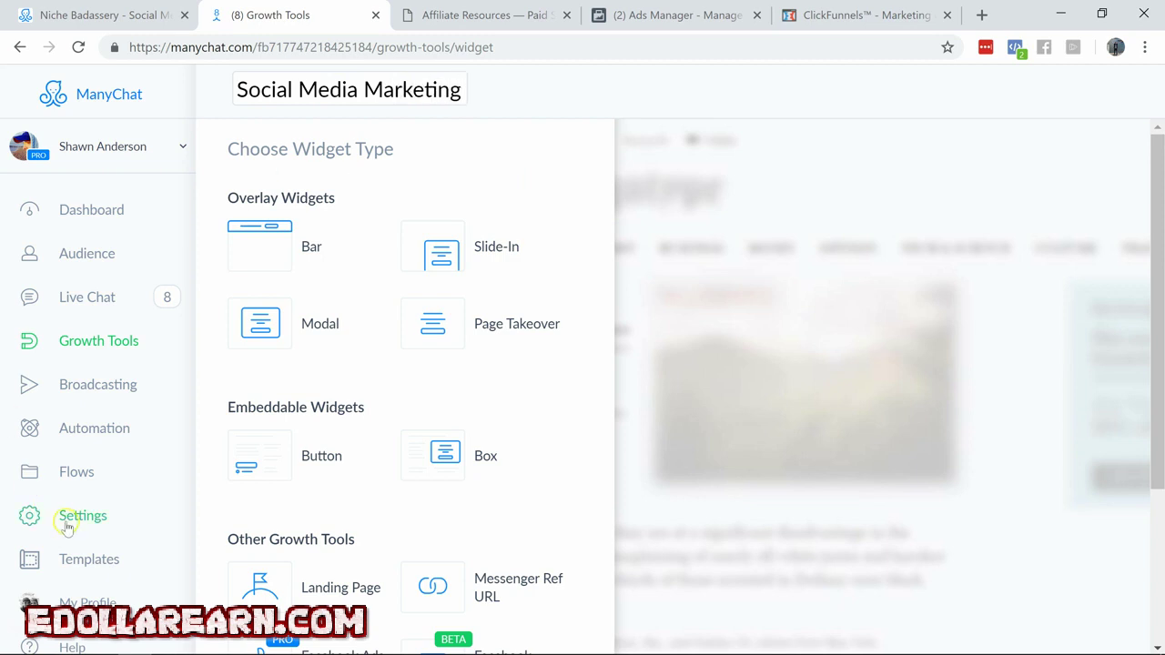
{"action": "scroll", "coordinate": [318, 564], "scroll_direction": "down", "scroll_amount": 1}
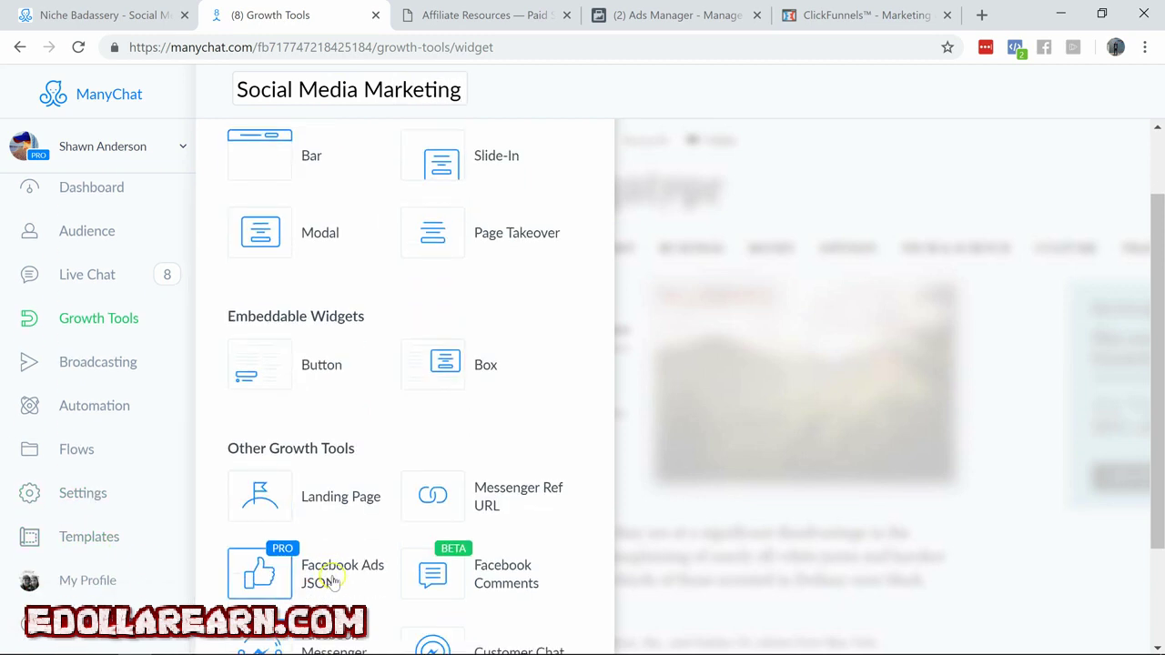
{"action": "left_click", "coordinate": [330, 583]}
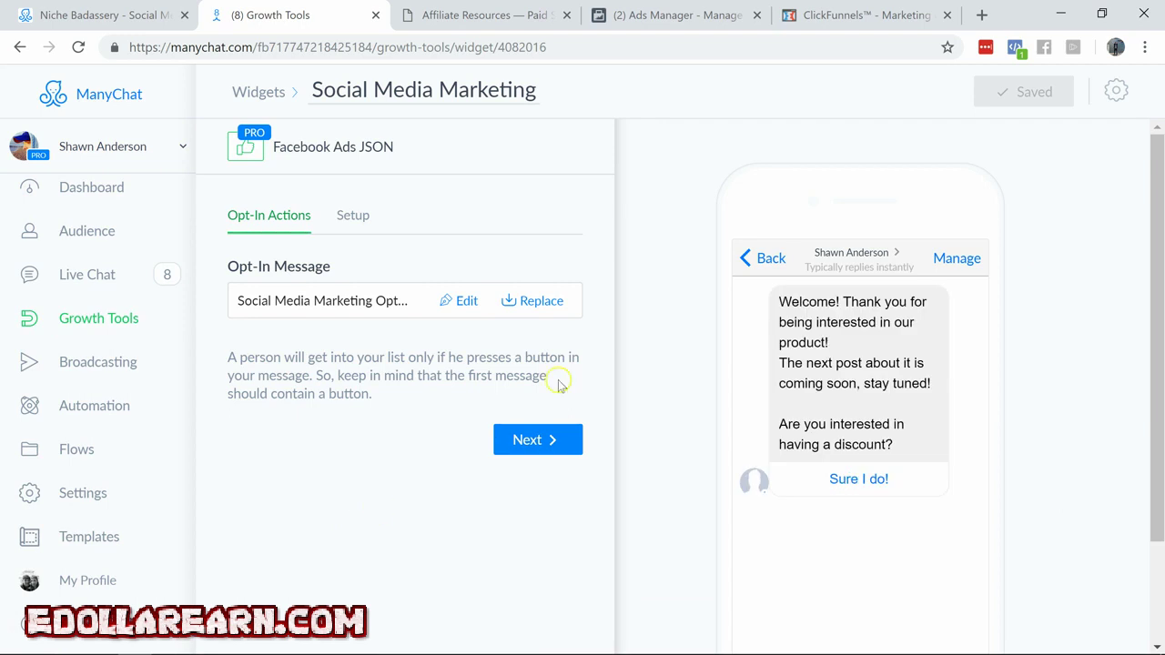
Set the opt-in message to the Imports flow 'Niche Badassery - Social Media Marketing'
{"action": "left_click", "coordinate": [545, 310]}
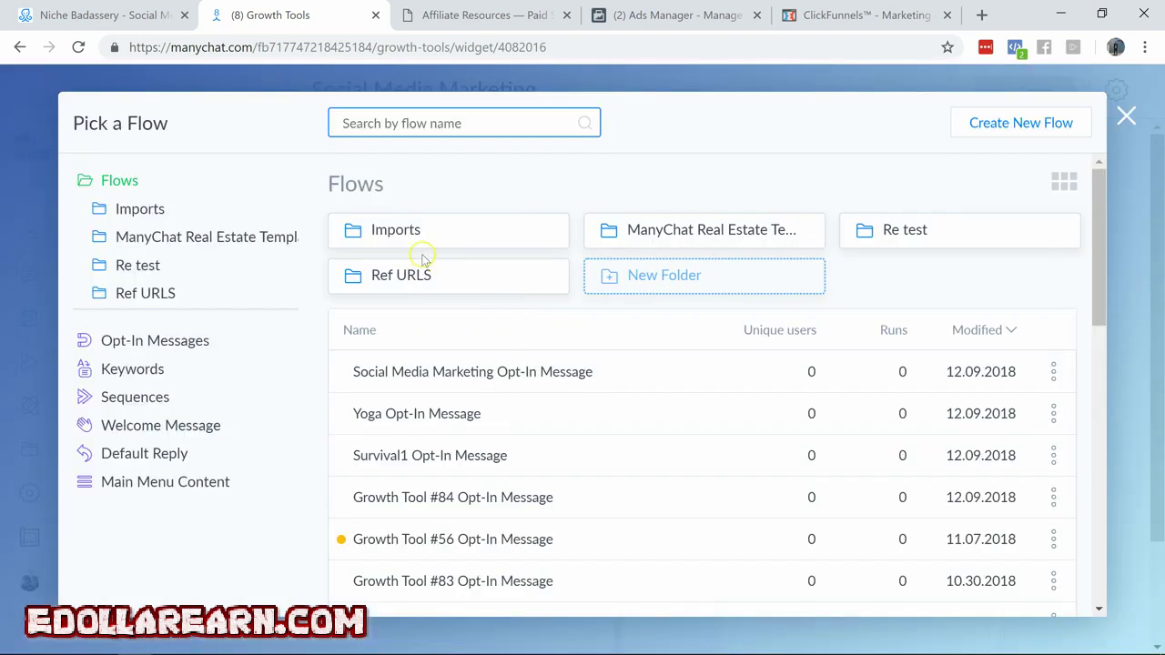
{"action": "left_click", "coordinate": [423, 233]}
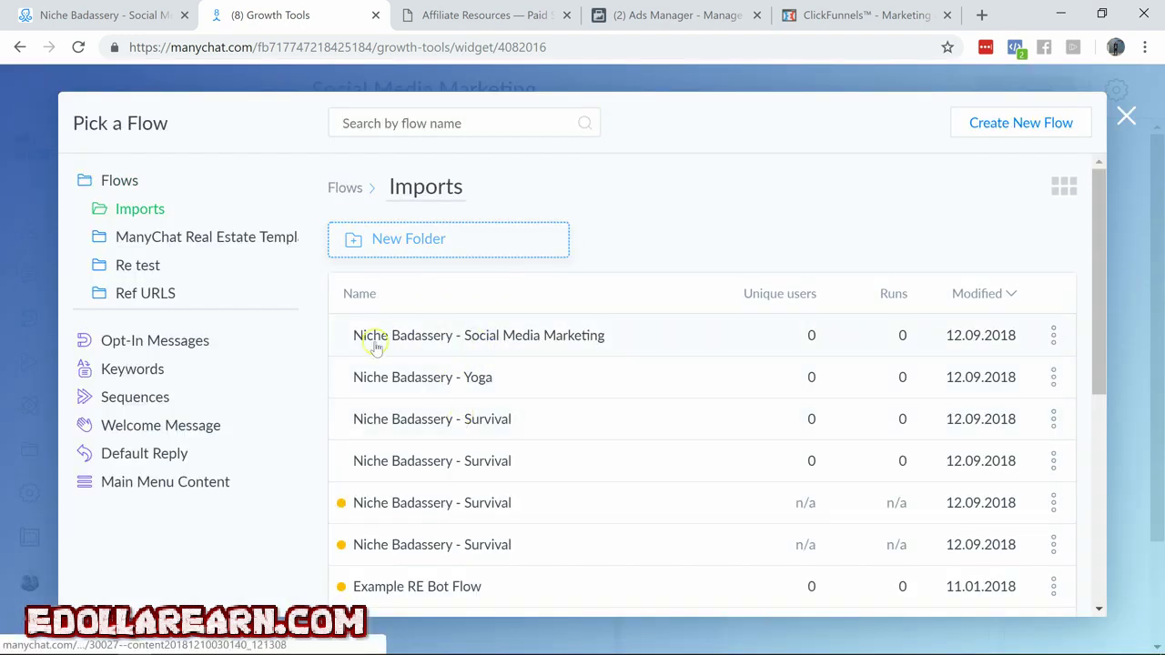
{"action": "left_click", "coordinate": [539, 337]}
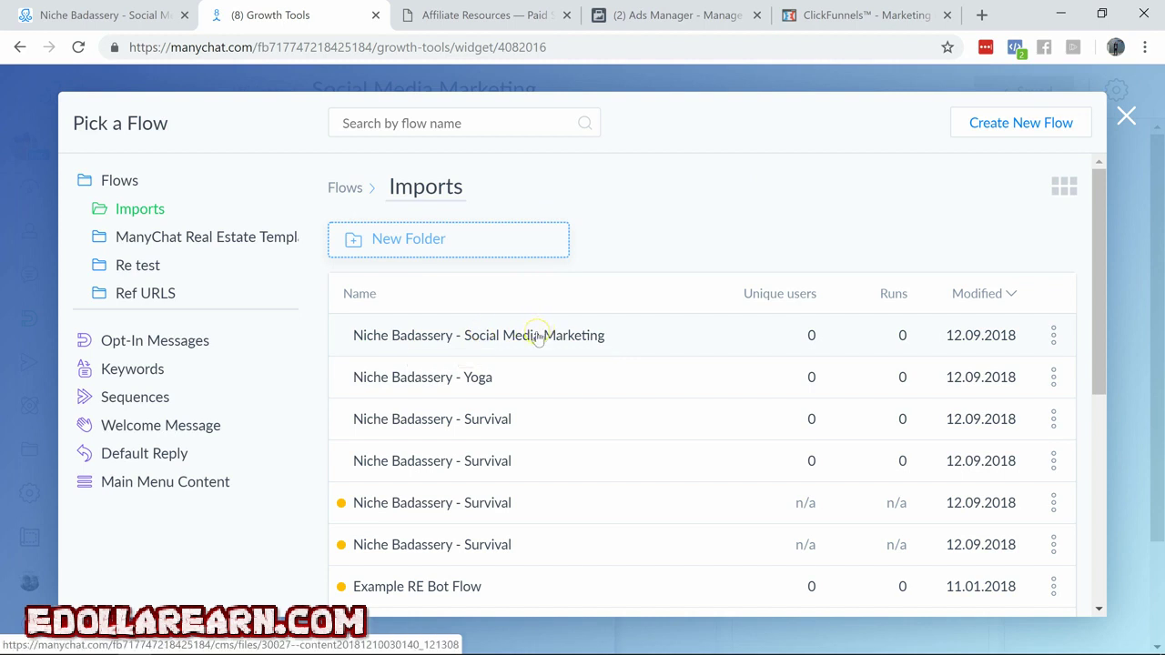
{"action": "left_click", "coordinate": [539, 337]}
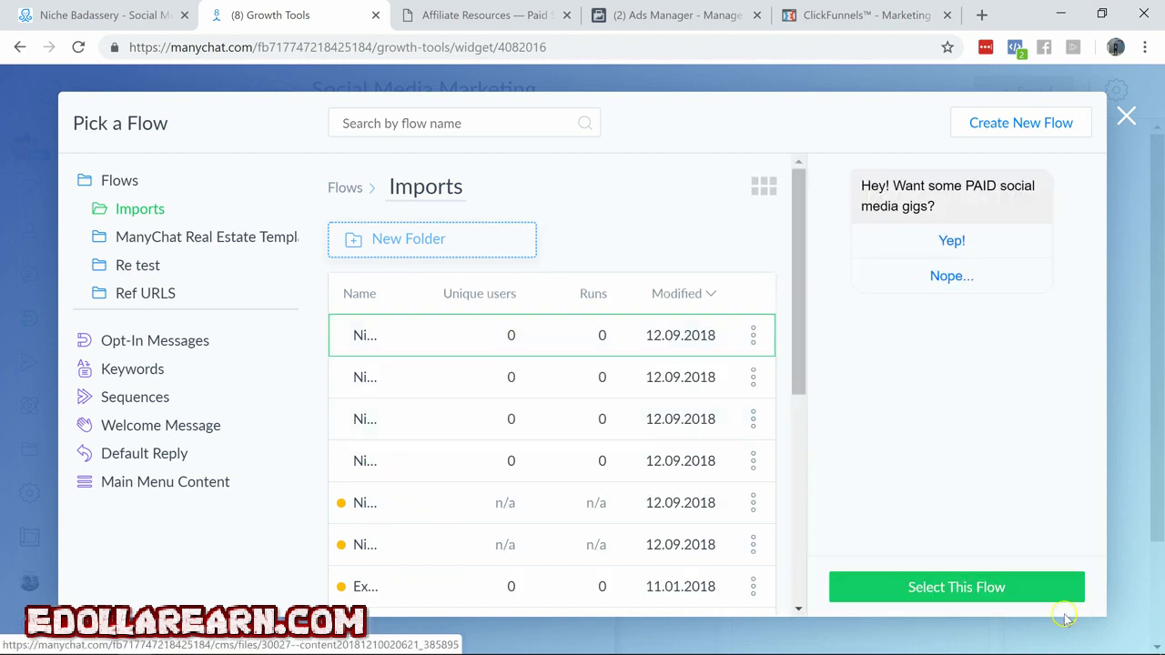
{"action": "left_click", "coordinate": [970, 590]}
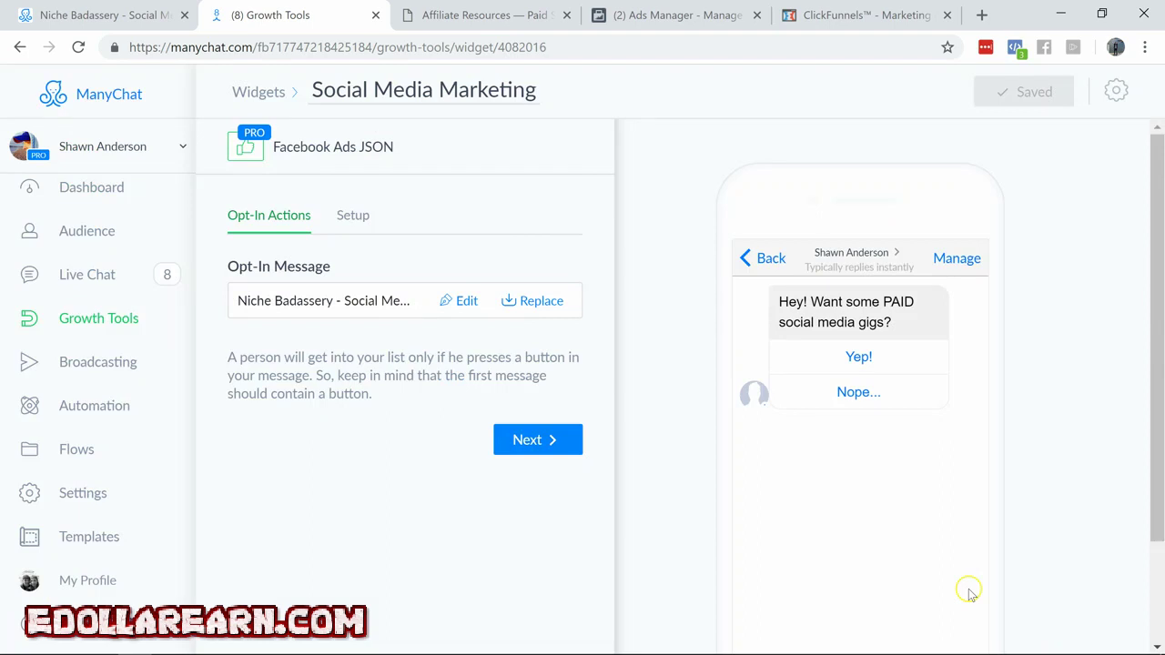
Copy the generated Facebook Ads JSON code to the clipboard
{"action": "left_click", "coordinate": [353, 218]}
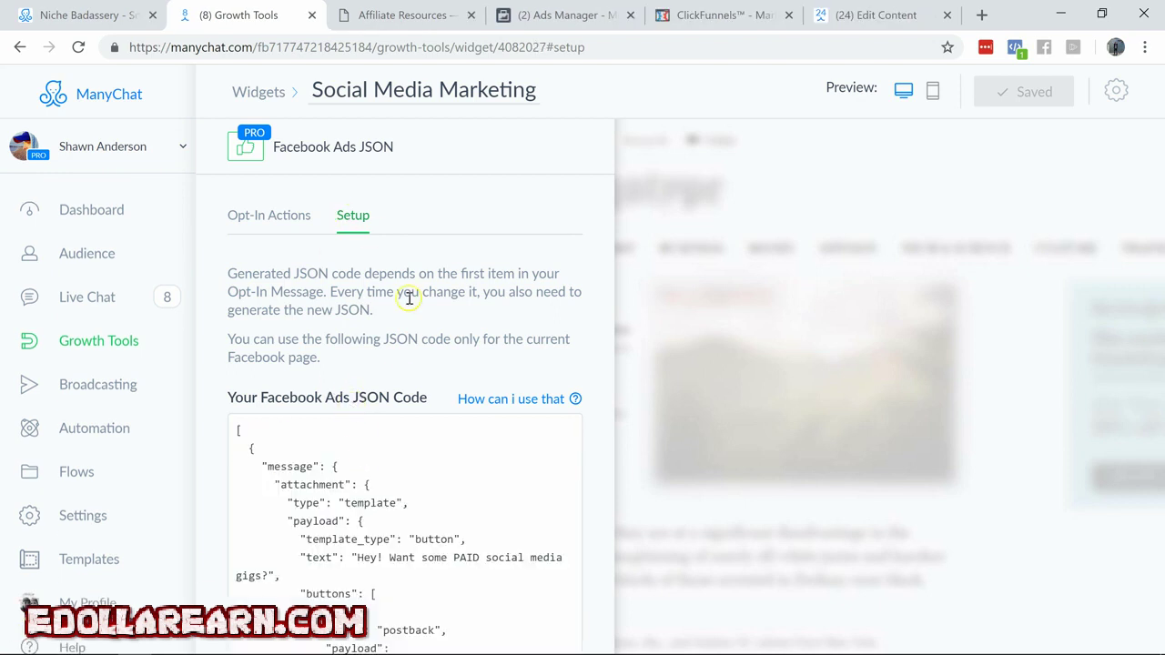
{"action": "scroll", "coordinate": [392, 409], "scroll_direction": "down", "scroll_amount": 5}
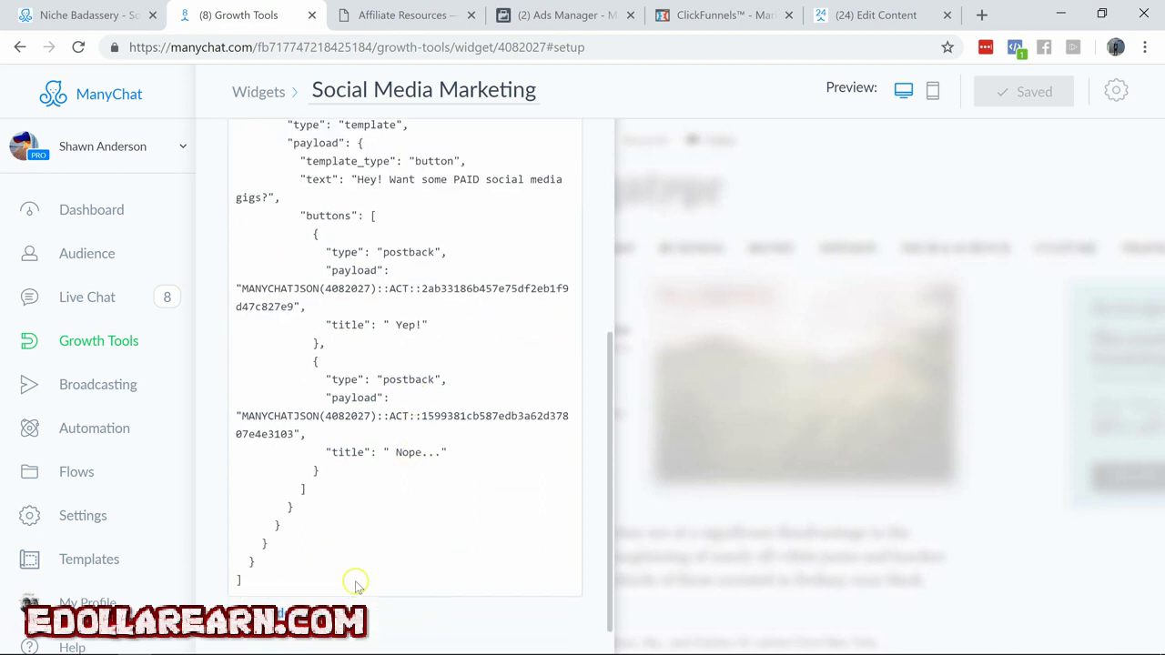
{"action": "left_click", "coordinate": [344, 581]}
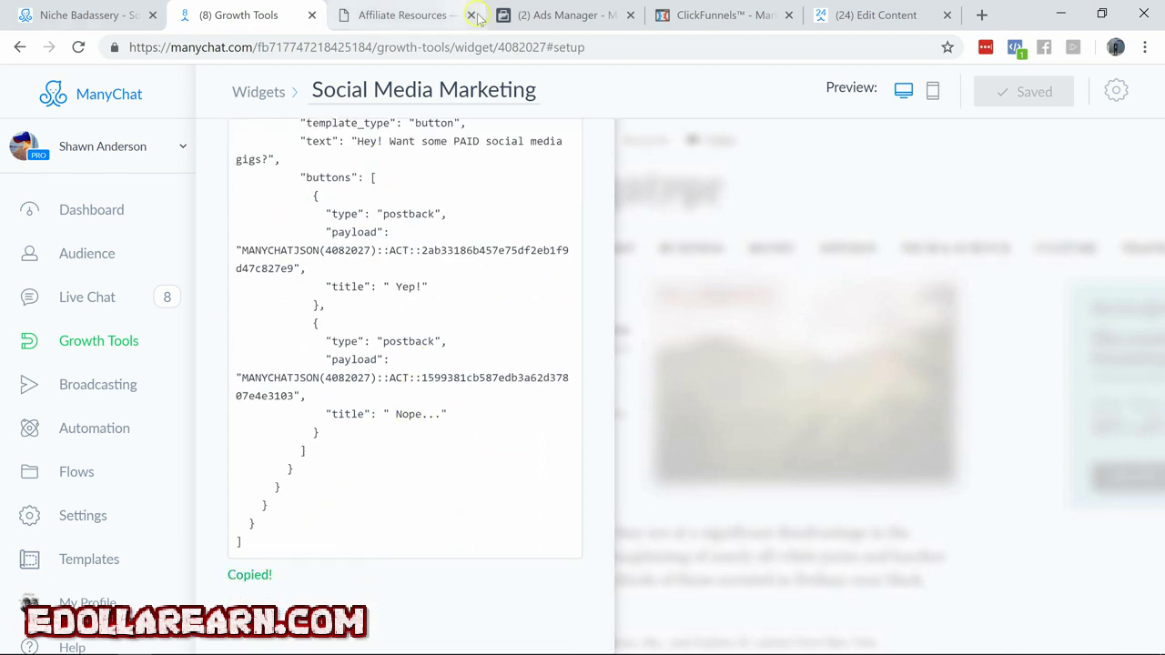
Switch the ad's Messenger welcome message to a new Custom Template
{"action": "left_click", "coordinate": [564, 16]}
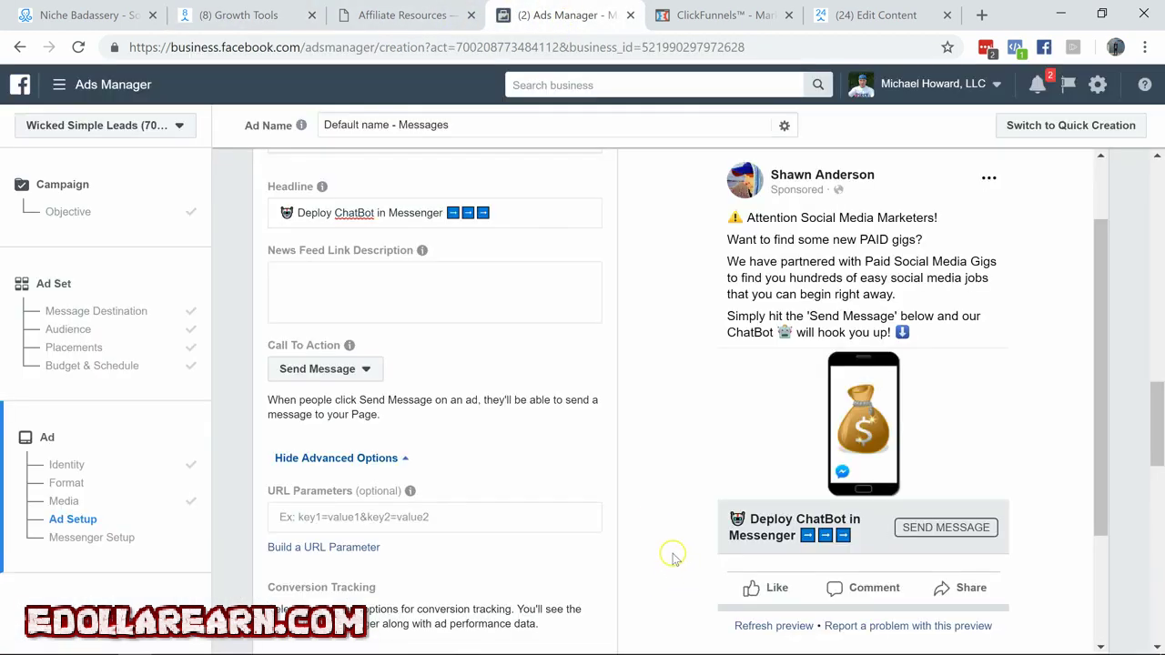
{"action": "scroll", "coordinate": [673, 546], "scroll_direction": "down", "scroll_amount": 3}
{"action": "scroll", "coordinate": [641, 536], "scroll_direction": "down", "scroll_amount": 8}
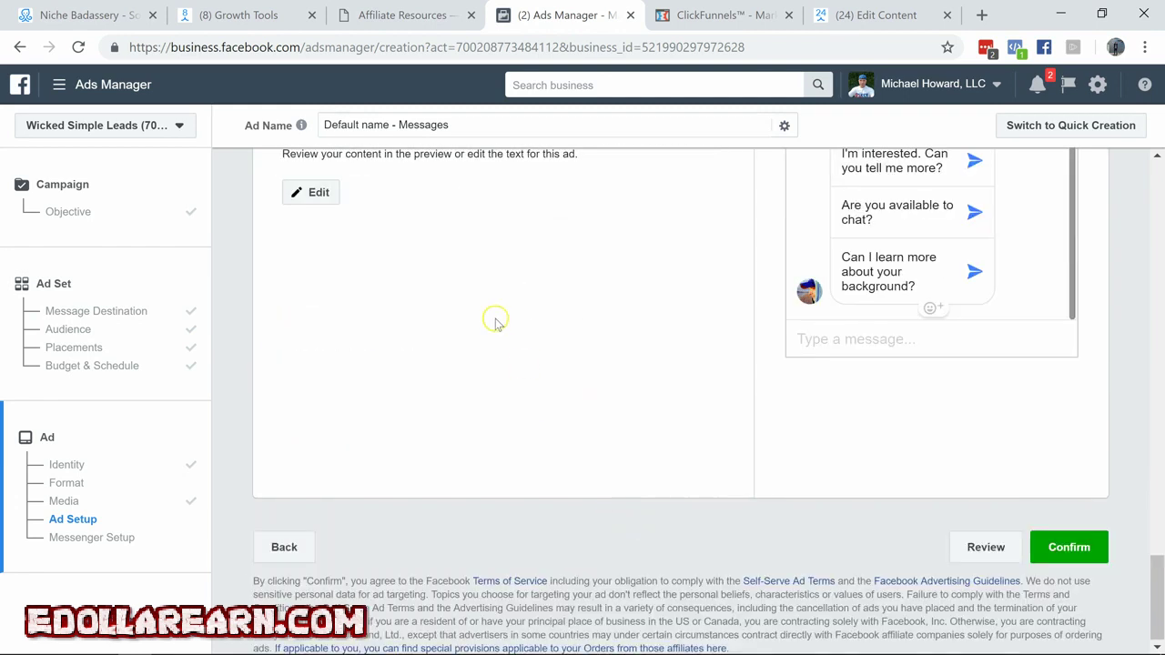
{"action": "scroll", "coordinate": [494, 327], "scroll_direction": "up", "scroll_amount": 3}
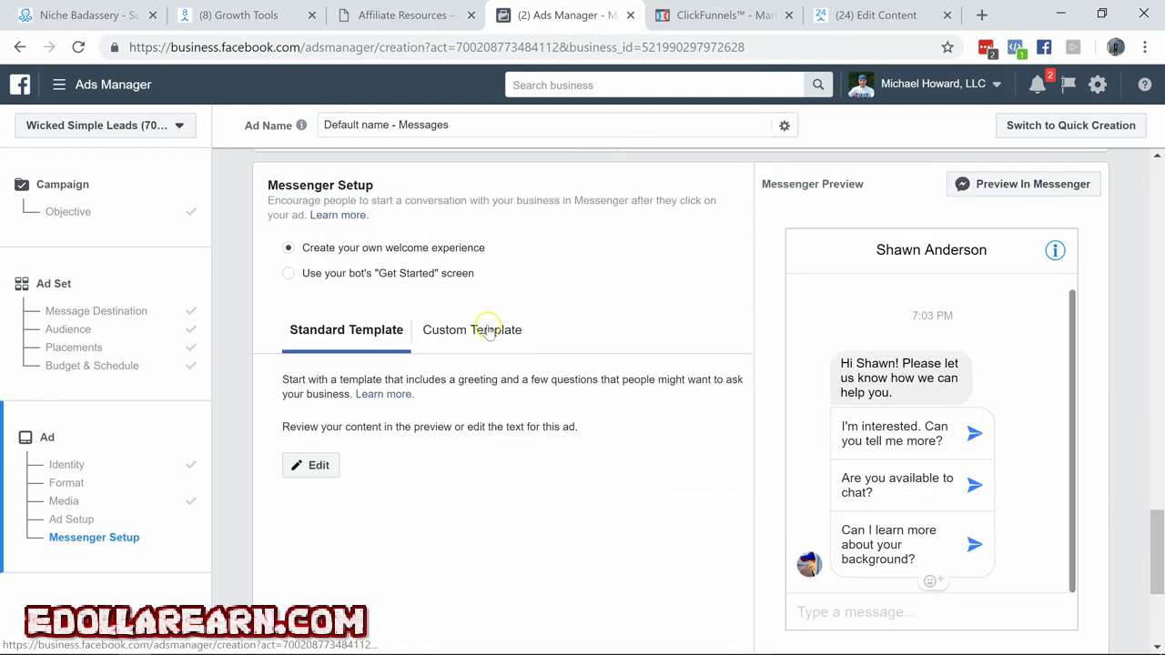
{"action": "left_click", "coordinate": [488, 331]}
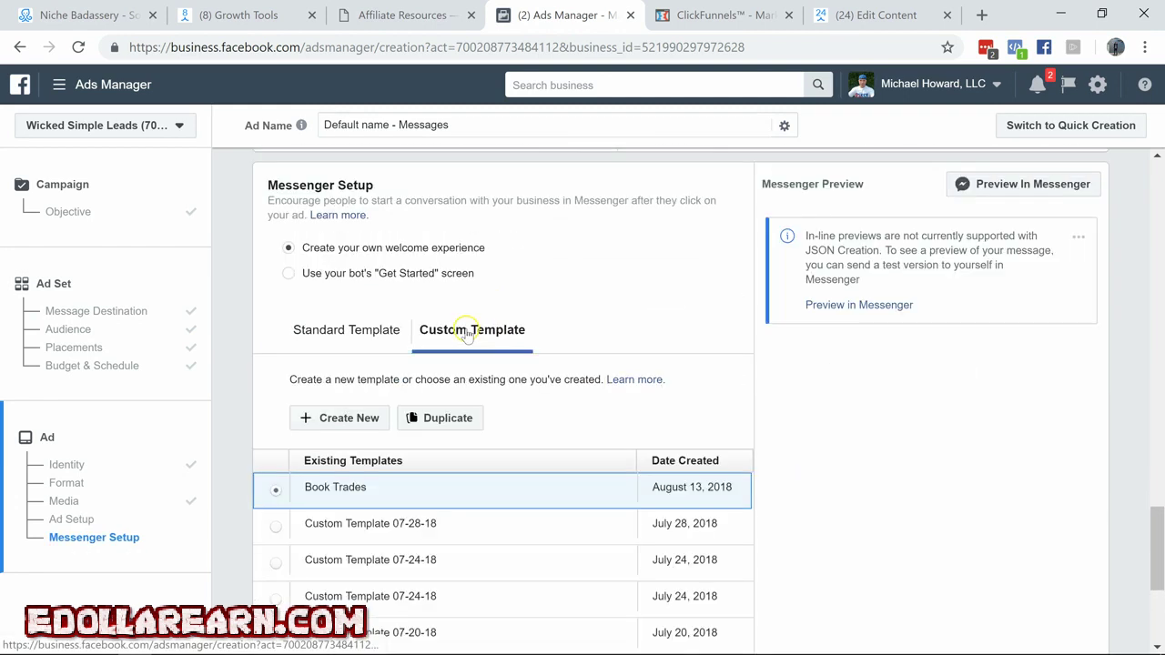
{"action": "left_click", "coordinate": [372, 417]}
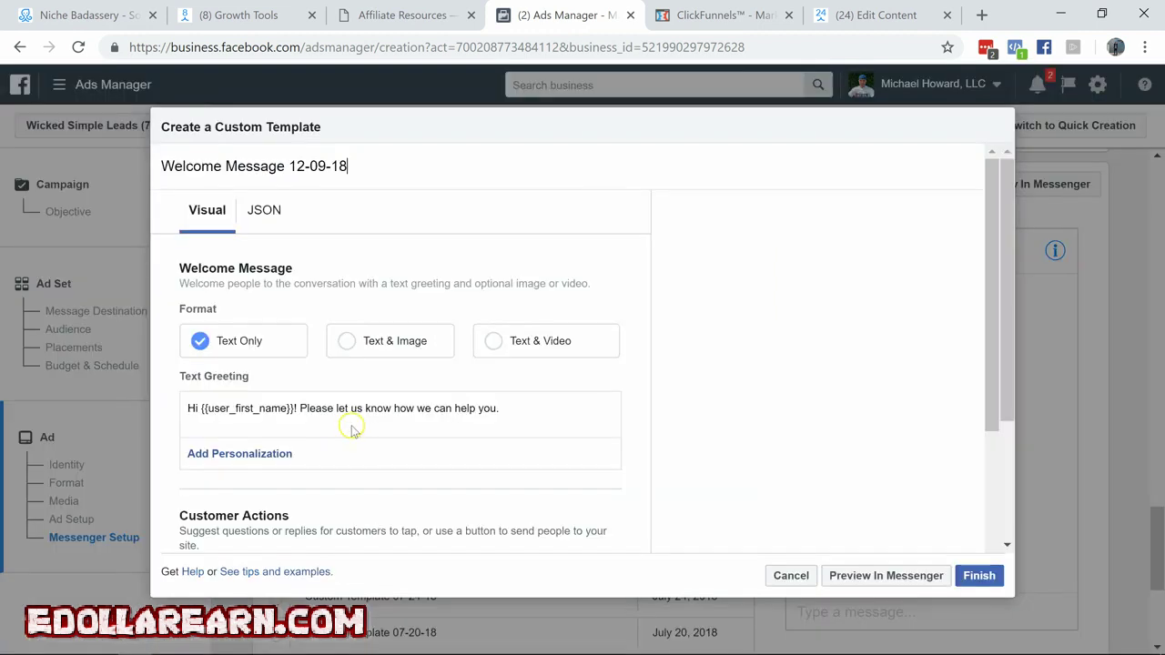
Replace the template's default JSON with the ManyChat code and send a test to Messenger
{"action": "left_click", "coordinate": [268, 217]}
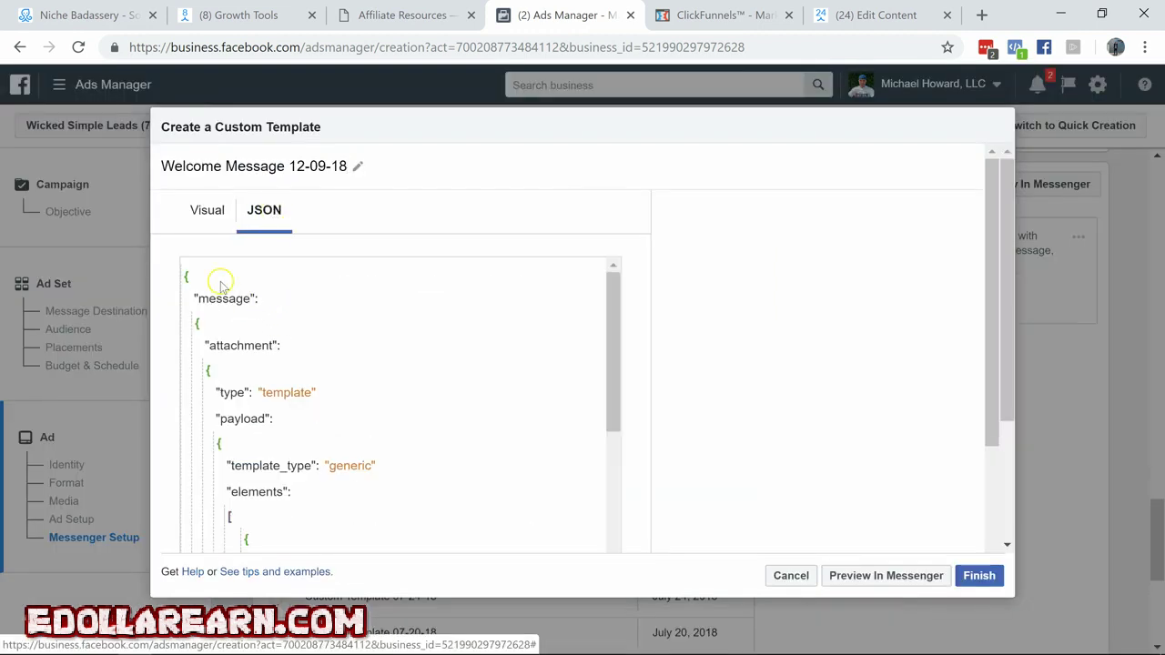
{"action": "scroll", "coordinate": [220, 285], "scroll_direction": "down", "scroll_amount": 5}
{"action": "left_click", "coordinate": [281, 352]}
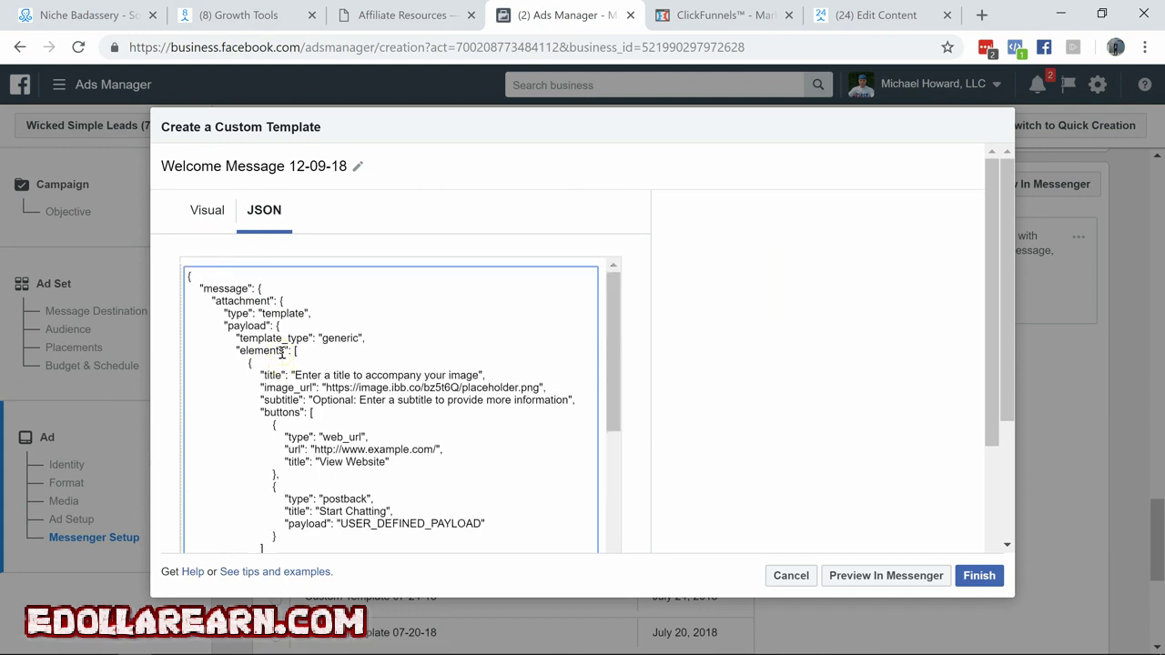
{"action": "key", "text": "ctrl+a"}
{"action": "key", "text": "BackSpace"}
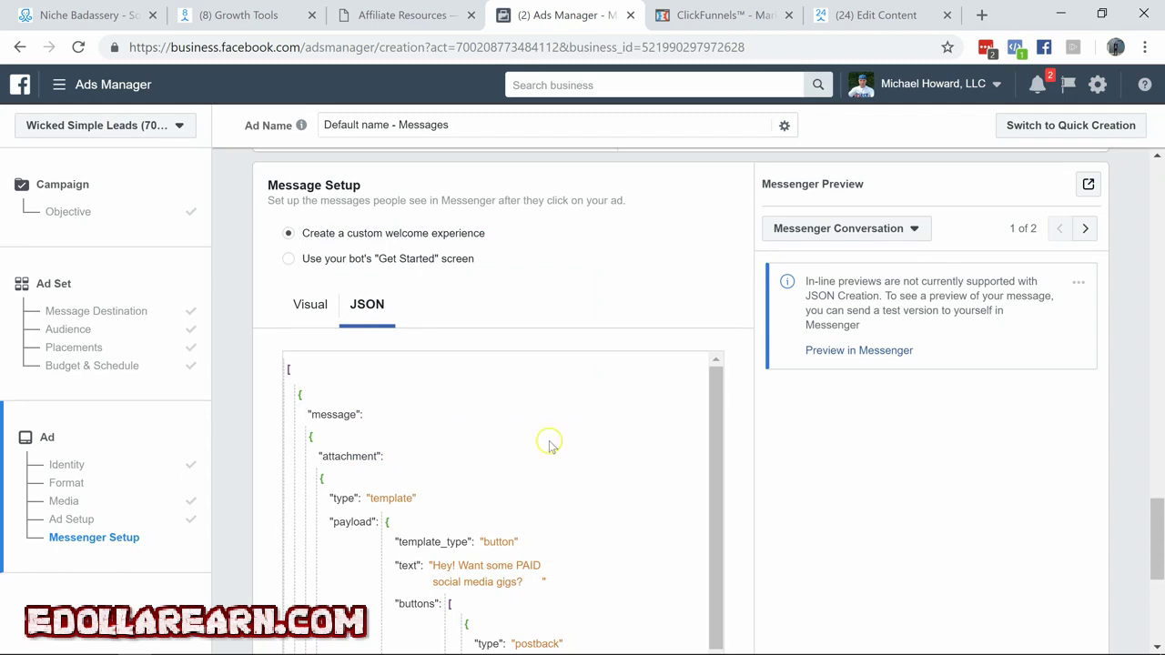
{"action": "left_click", "coordinate": [858, 352]}
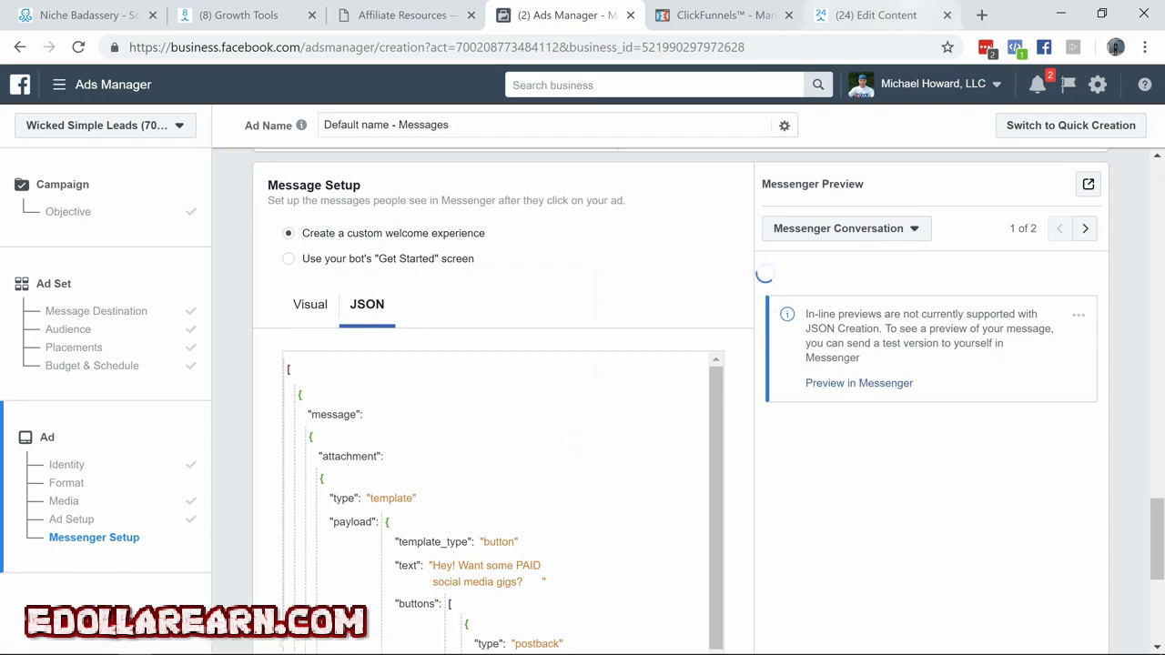
{"action": "left_click", "coordinate": [982, 15]}
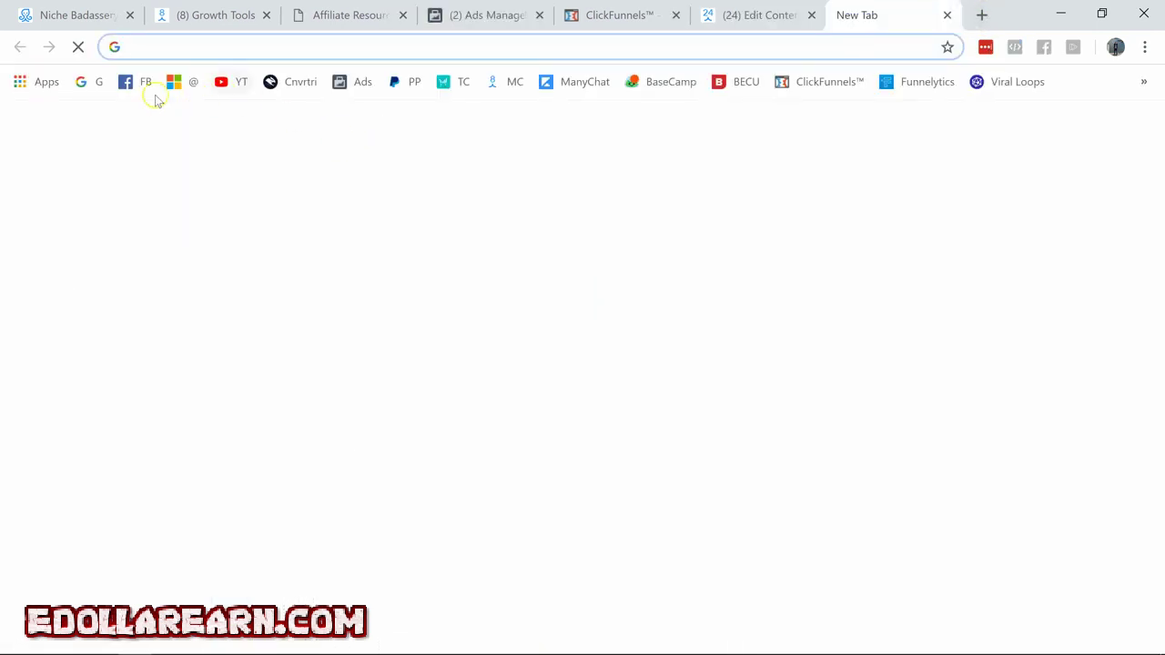
On Facebook, open the chatbot test conversation in Messenger and reply Yep! to the gigs offer
{"action": "left_click", "coordinate": [127, 81]}
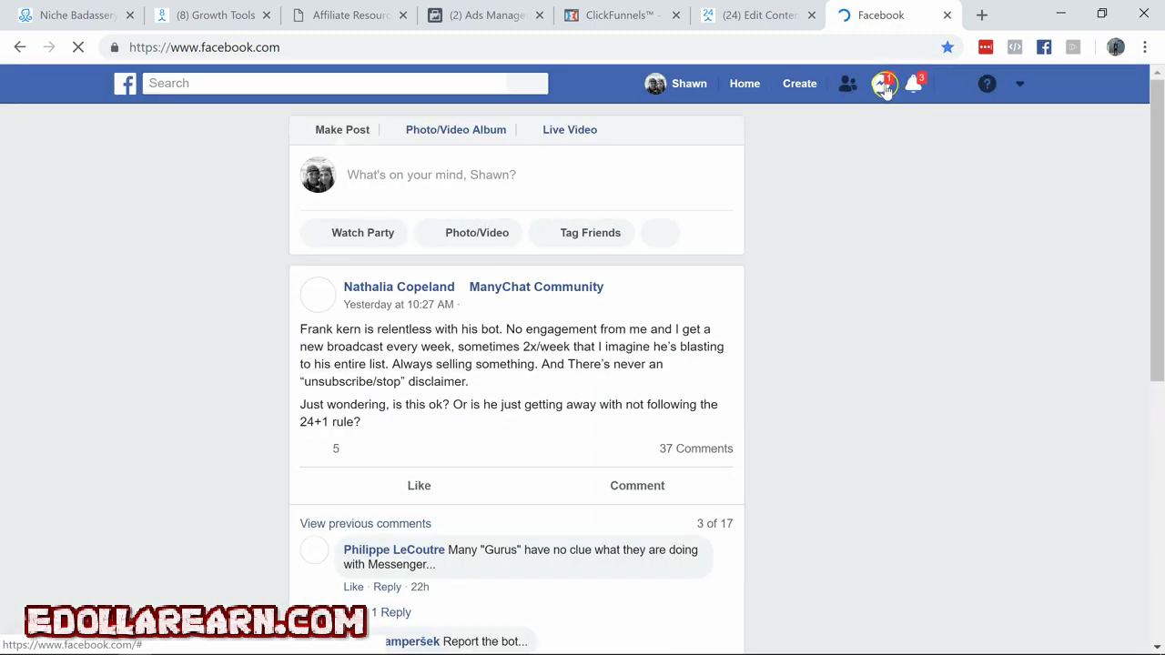
{"action": "left_click", "coordinate": [882, 85]}
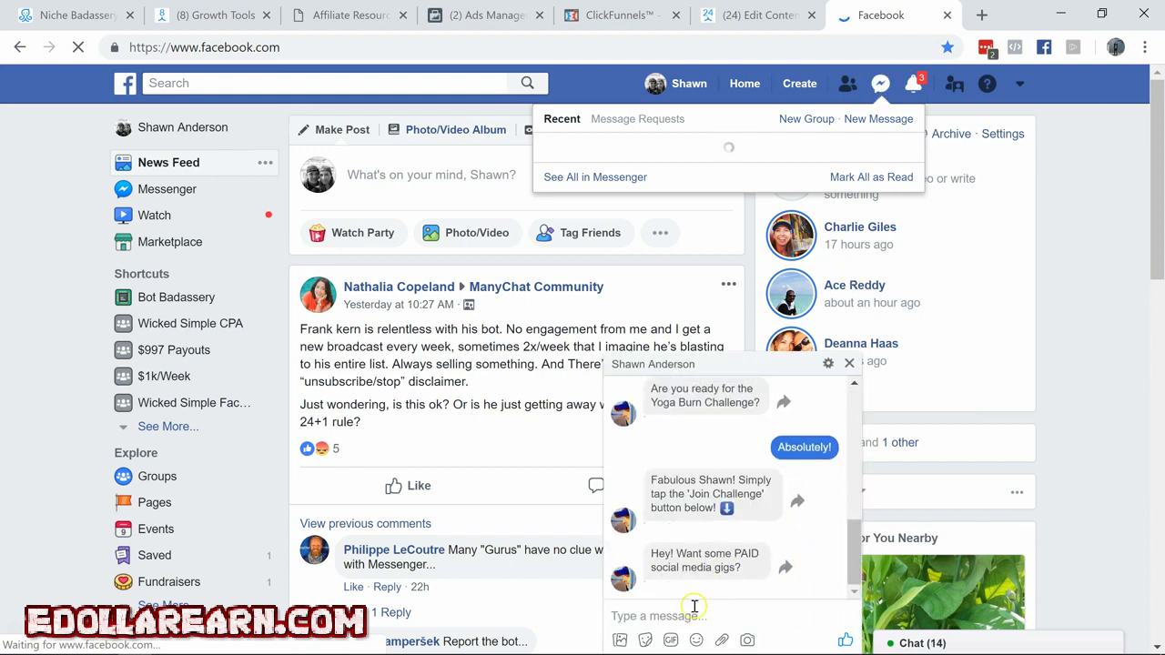
{"action": "left_click", "coordinate": [1098, 382]}
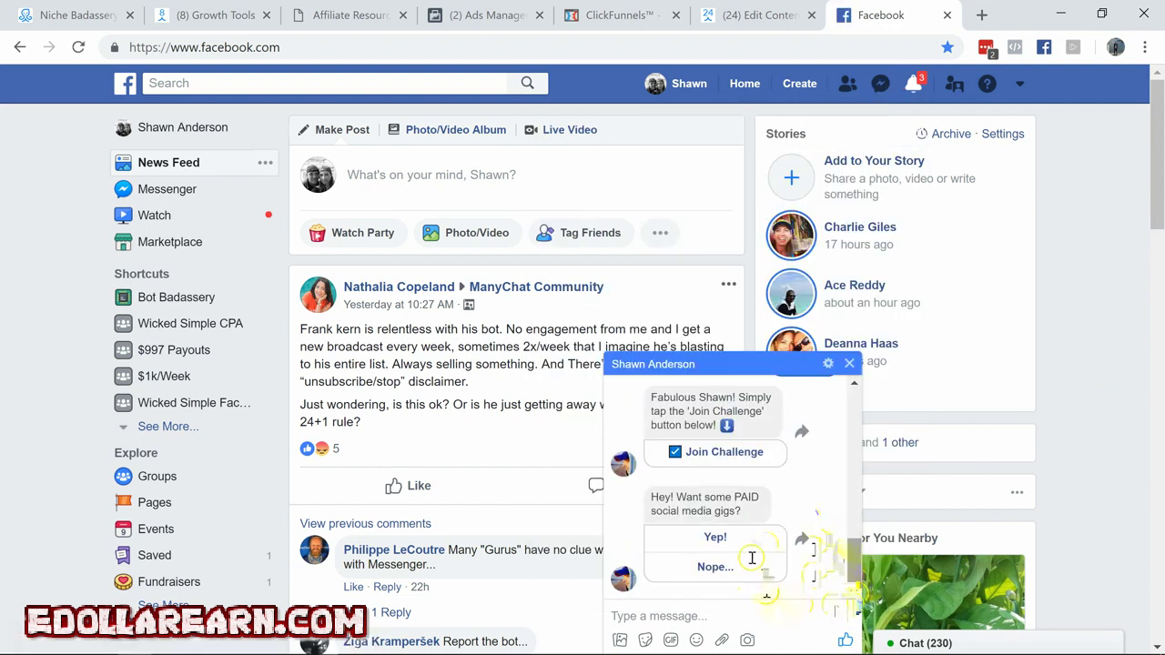
{"action": "left_click", "coordinate": [741, 538]}
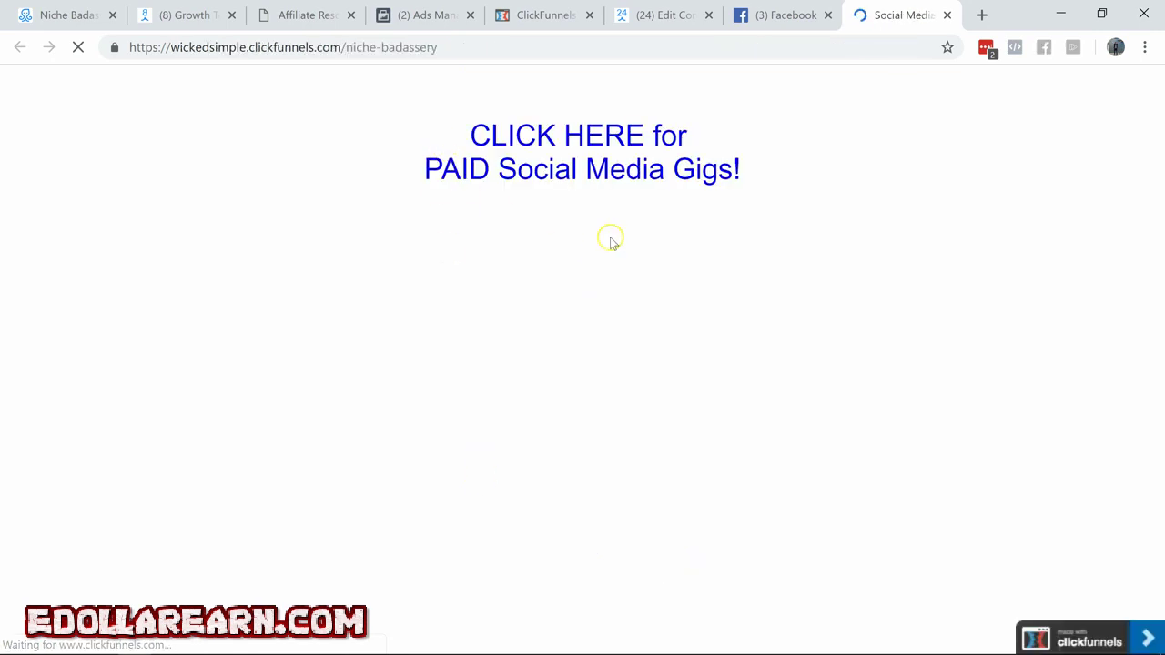
Follow the 'CLICK HERE for PAID Social Media Gigs!' link through to the PaidSocialMediaJobs offer
{"action": "left_click", "coordinate": [579, 134]}
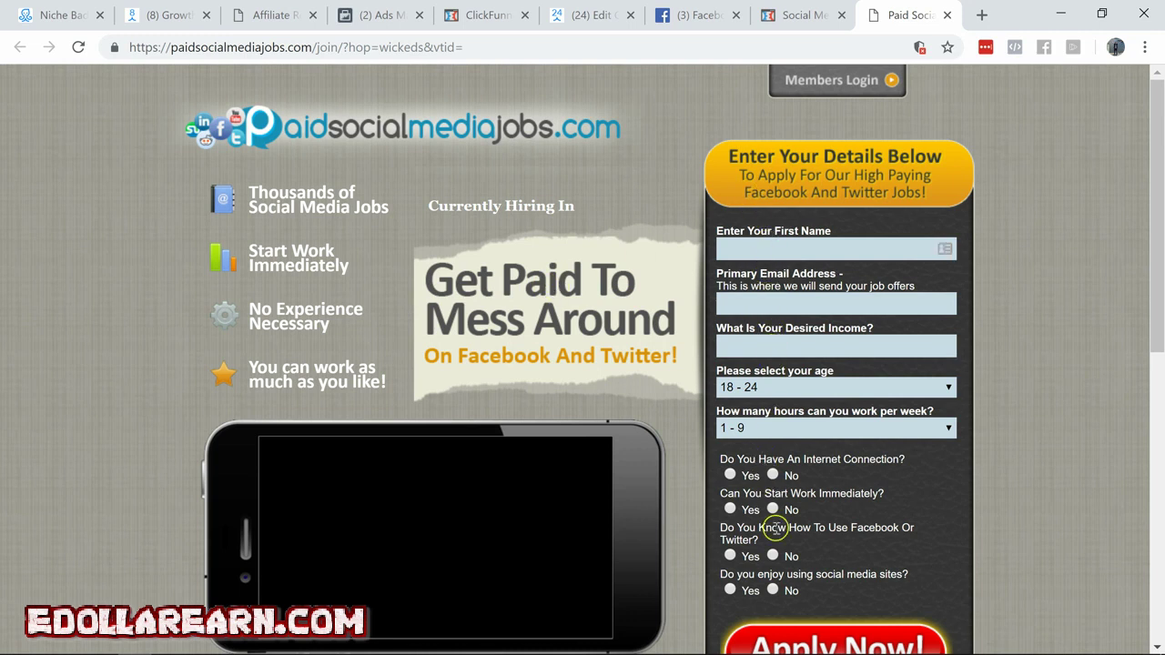
Review the PaidSocialMediaJobs signup page, then return to the ad's Messenger JSON template in Ads Manager
{"action": "scroll", "coordinate": [772, 511], "scroll_direction": "down", "scroll_amount": 1}
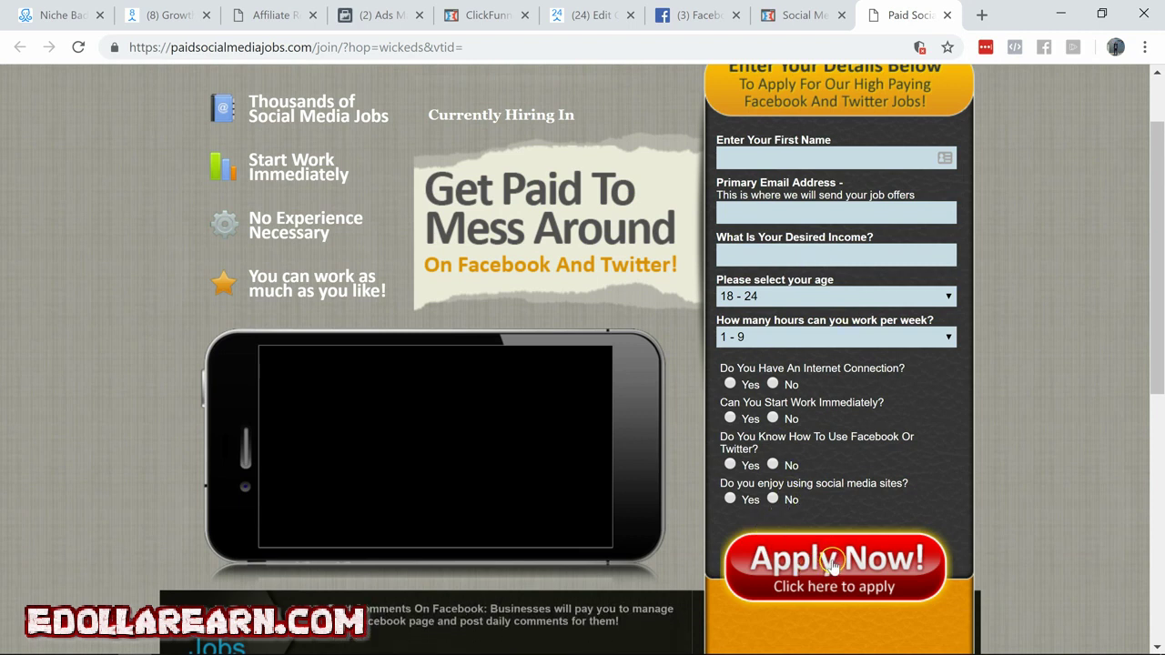
{"action": "scroll", "coordinate": [830, 561], "scroll_direction": "down", "scroll_amount": 2}
{"action": "scroll", "coordinate": [828, 445], "scroll_direction": "down", "scroll_amount": 2}
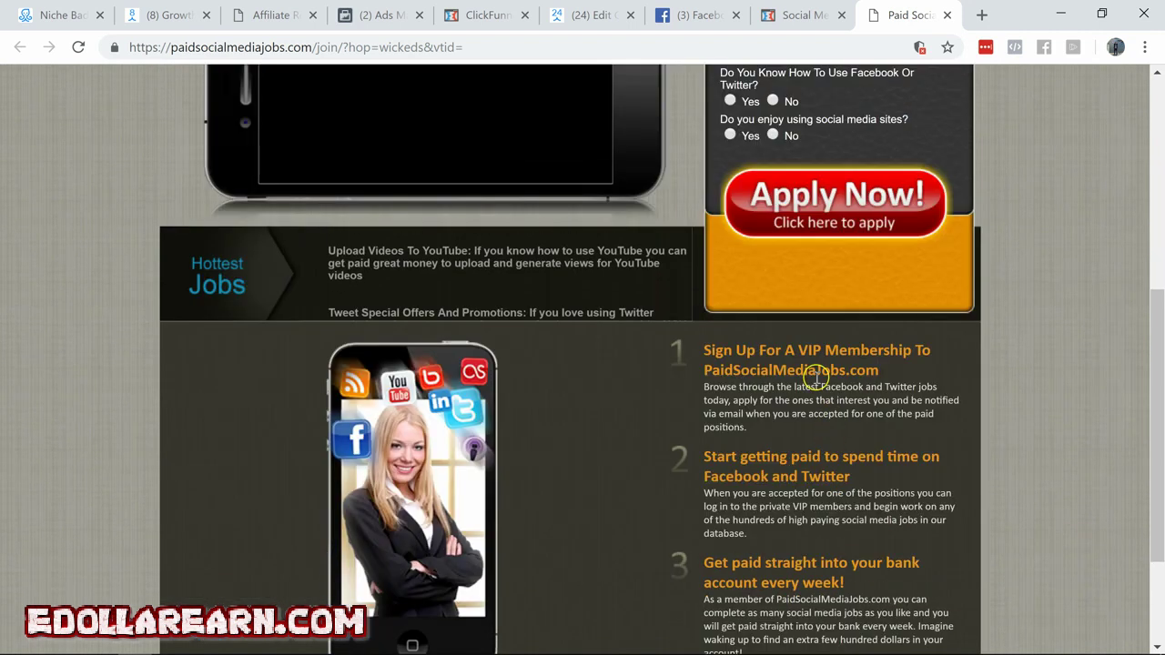
{"action": "scroll", "coordinate": [819, 377], "scroll_direction": "down", "scroll_amount": 2}
{"action": "scroll", "coordinate": [819, 364], "scroll_direction": "up", "scroll_amount": 6}
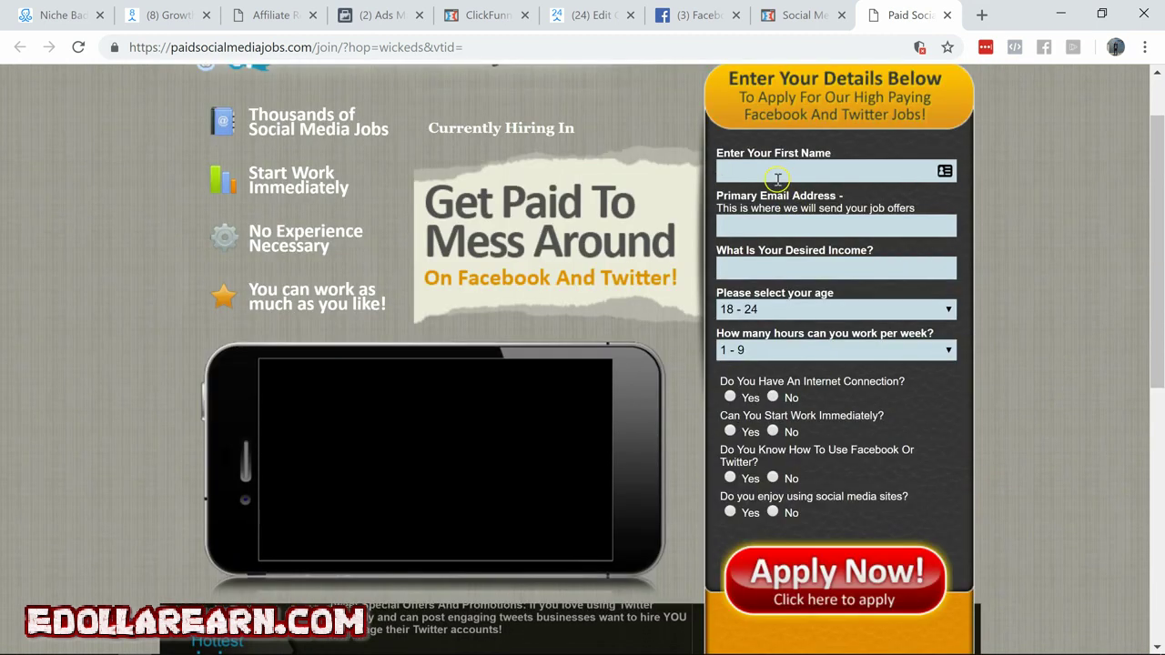
{"action": "scroll", "coordinate": [385, 333], "scroll_direction": "up", "scroll_amount": 1}
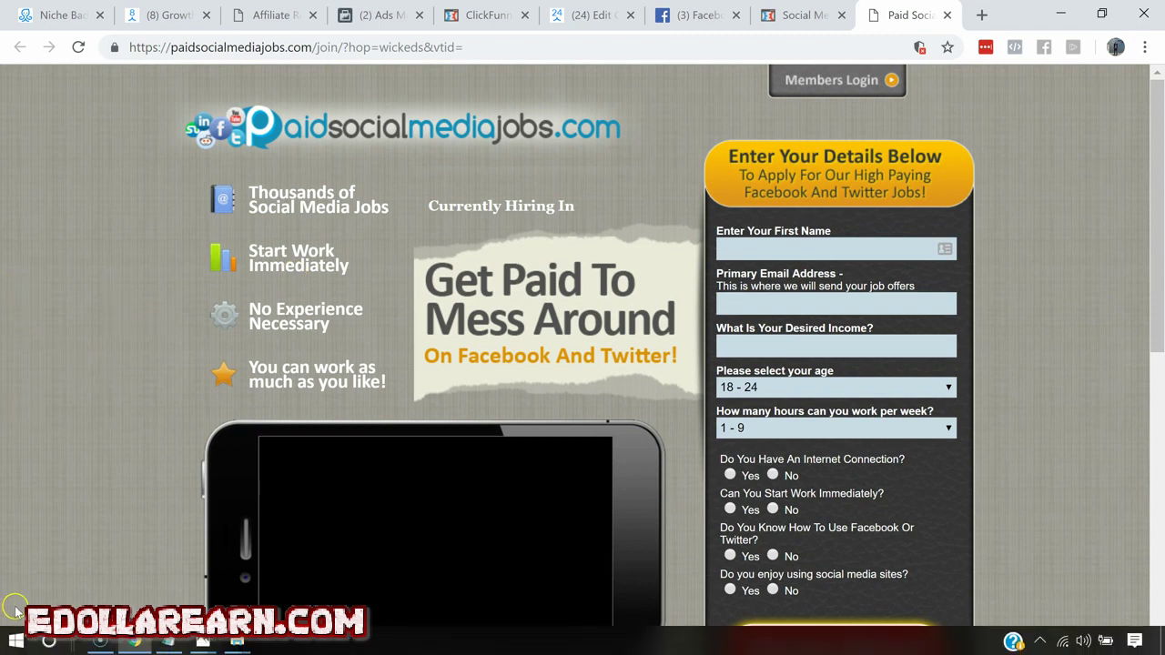
{"action": "left_click", "coordinate": [361, 19]}
{"action": "scroll", "coordinate": [857, 491], "scroll_direction": "down", "scroll_amount": 4}
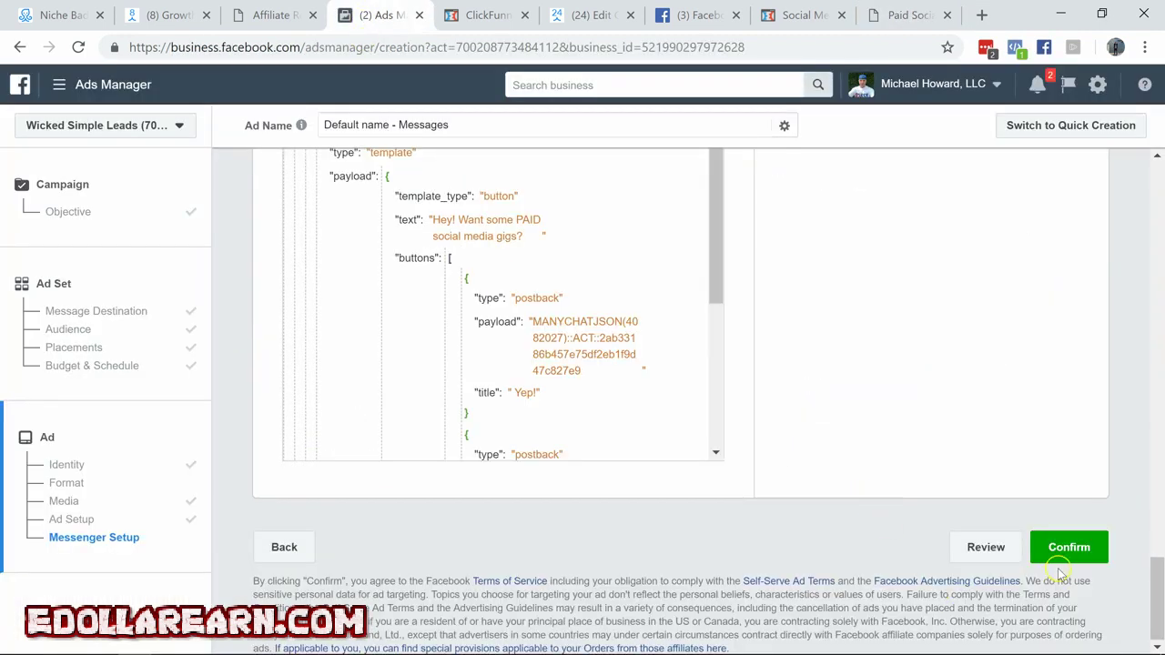